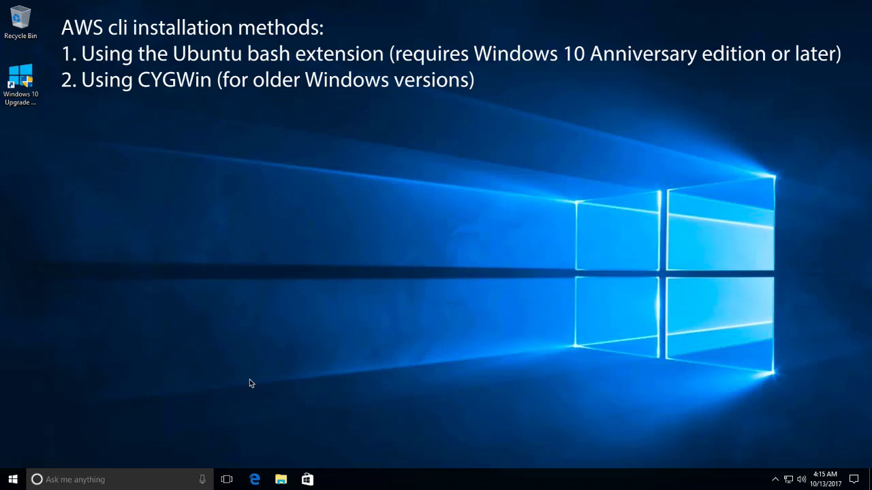
Turn on Developer mode in the developer options under Update & security in Windows Settings, and close Settings
click(166, 480)
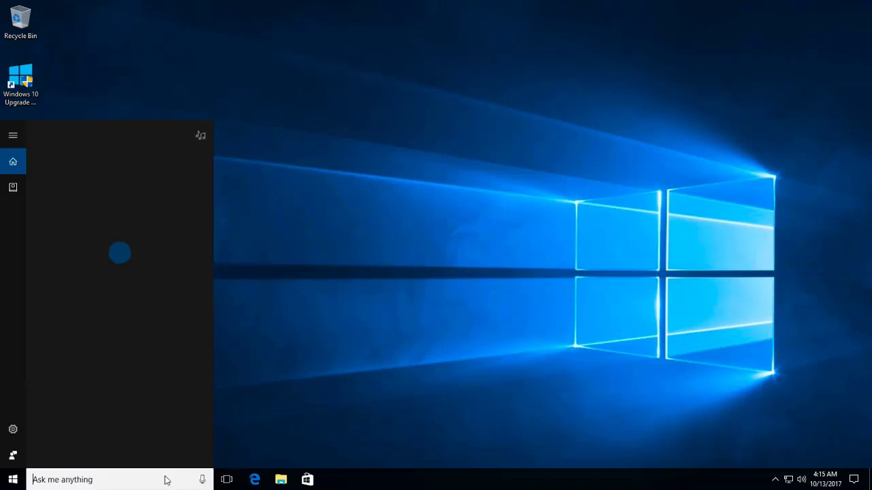
text(s)
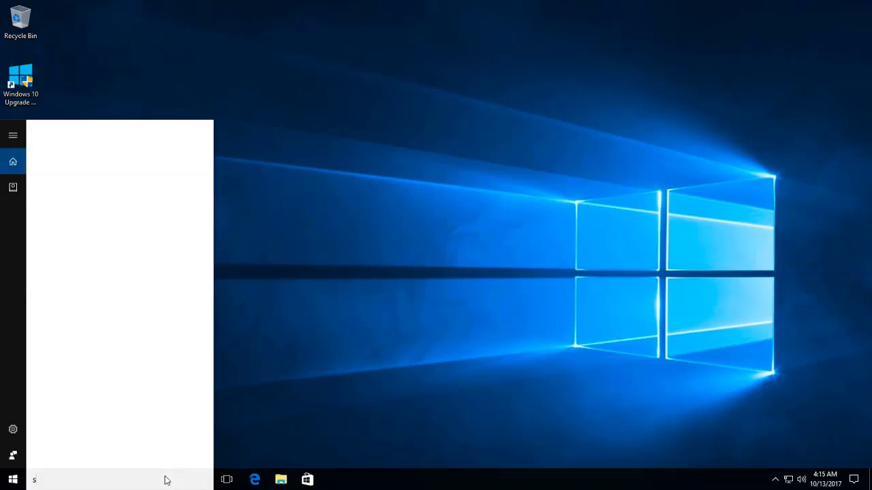
text(etting)
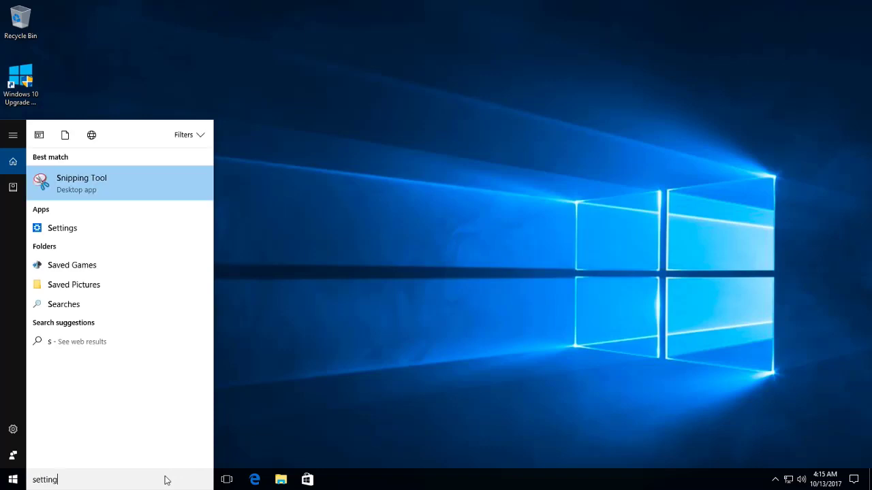
click(107, 197)
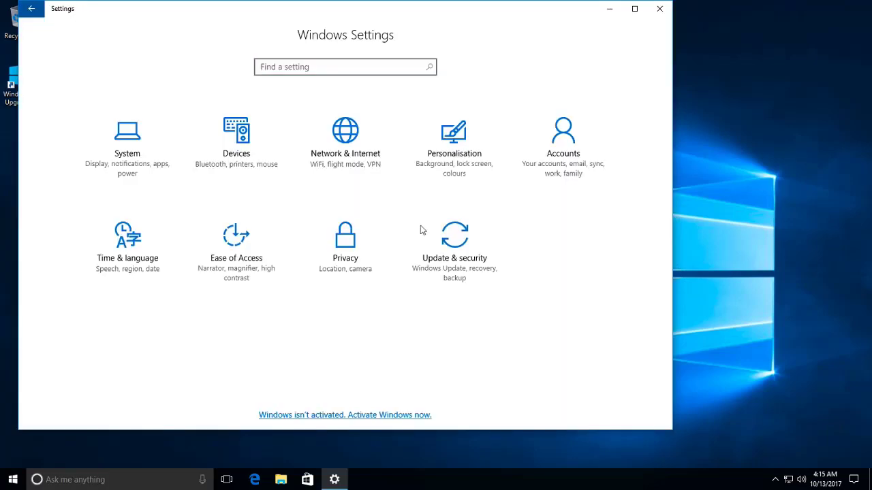
click(421, 231)
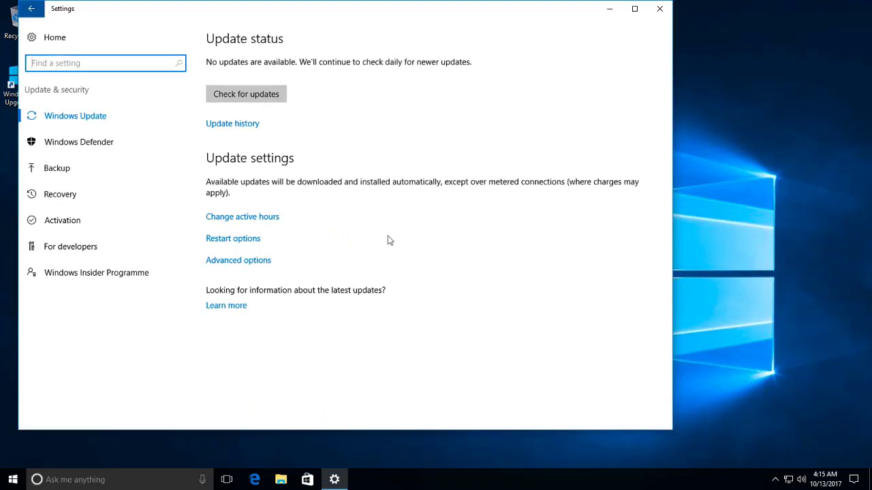
click(107, 254)
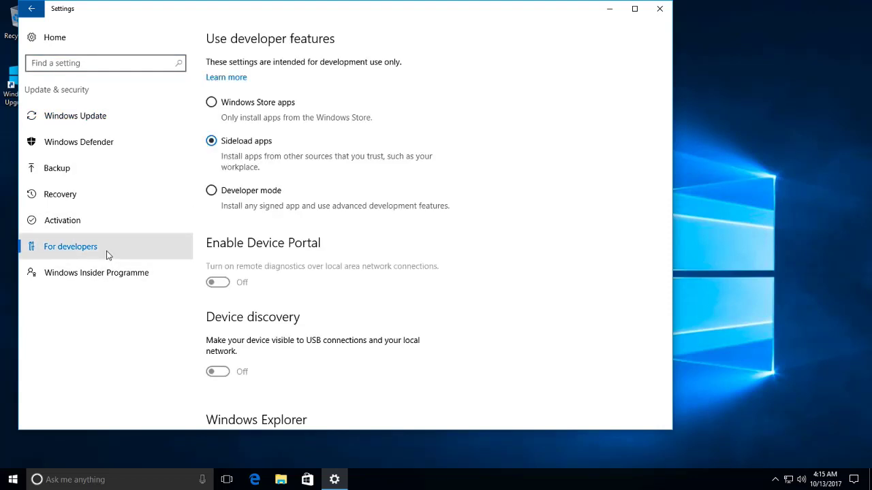
click(212, 193)
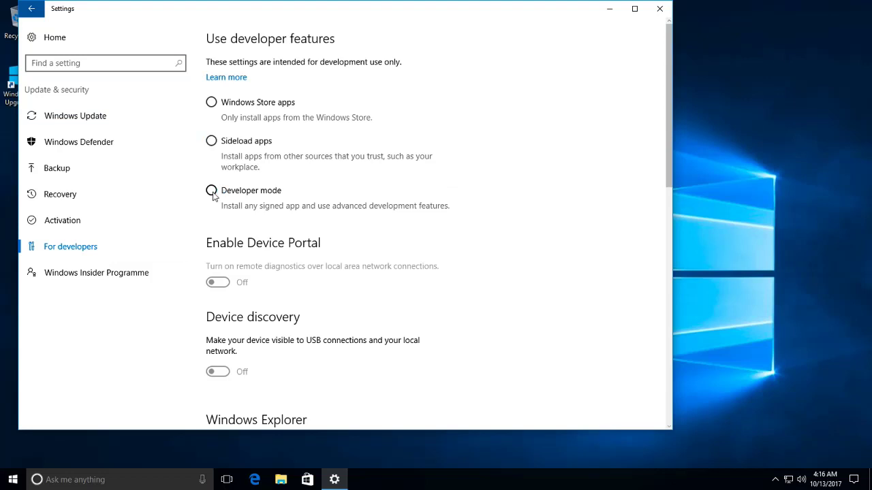
click(439, 254)
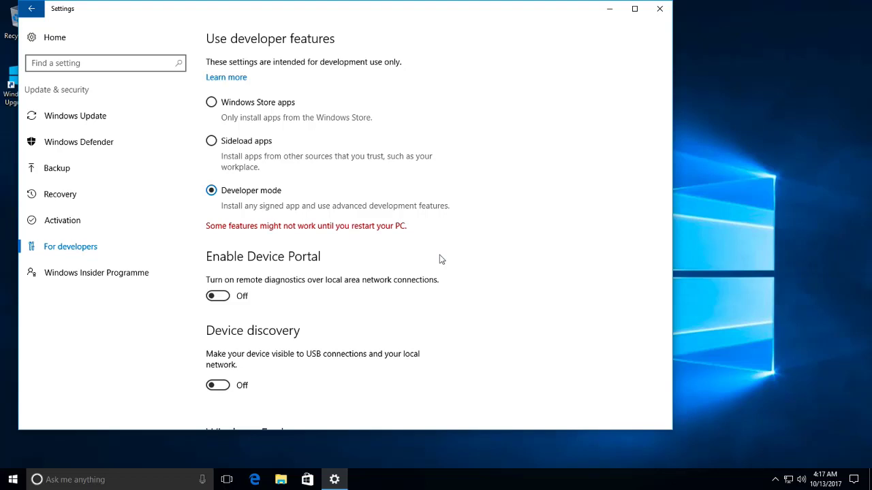
key(alt+F4)
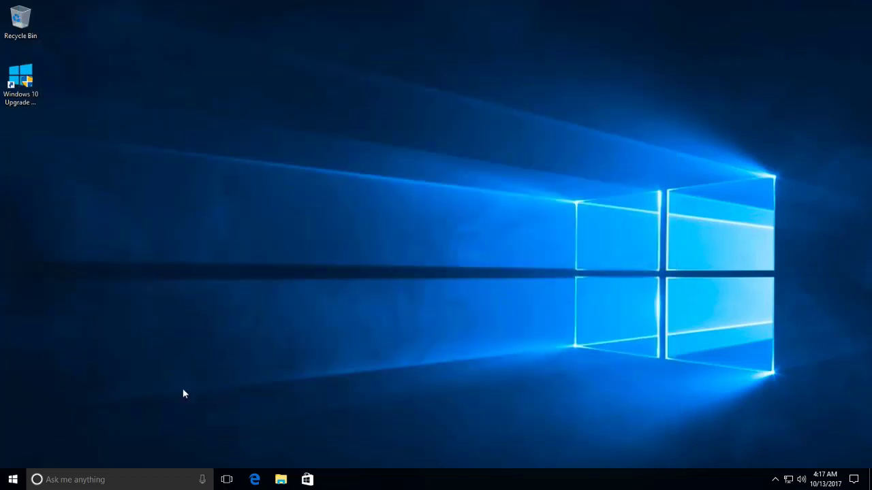
Restart Windows and sign back in with the account password
click(13, 481)
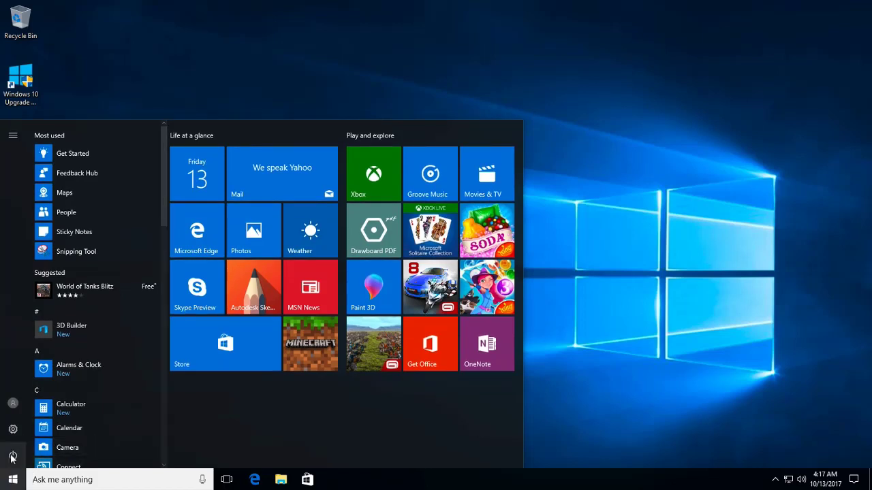
click(12, 458)
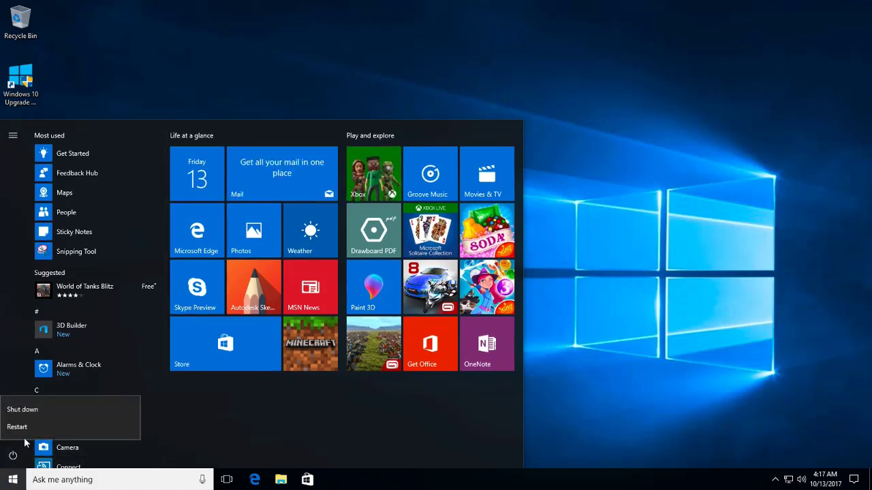
click(31, 428)
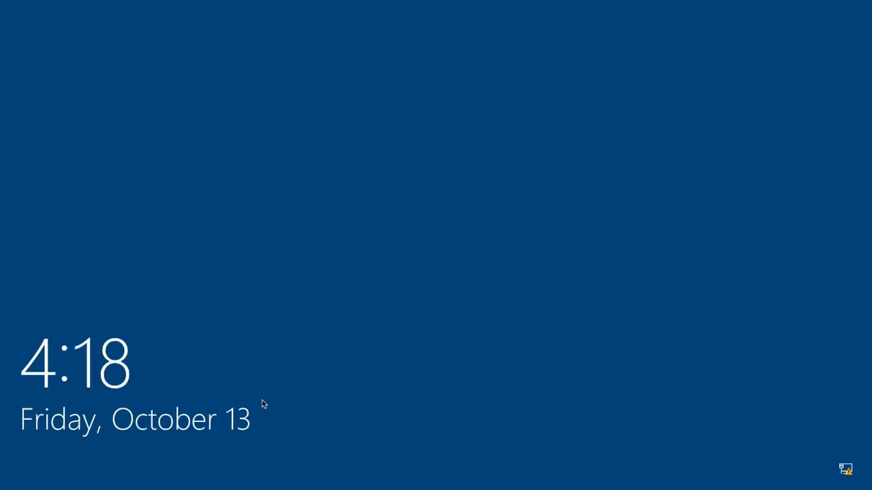
click(380, 315)
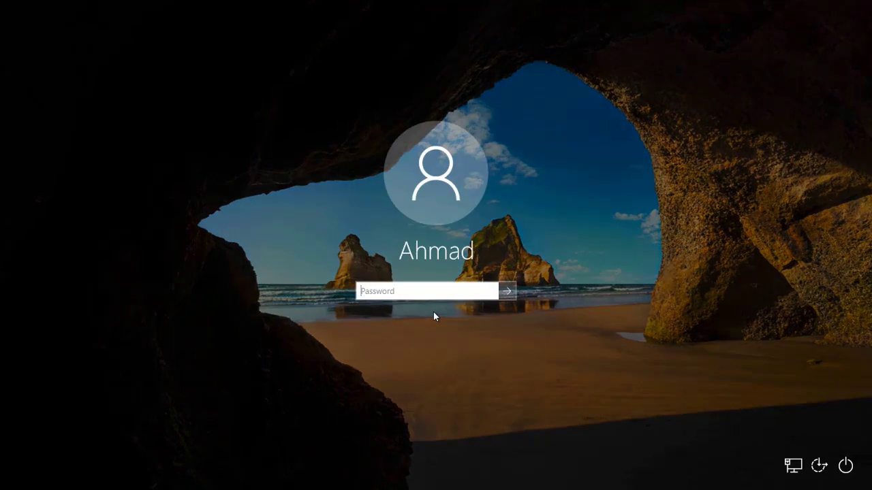
key(Return)
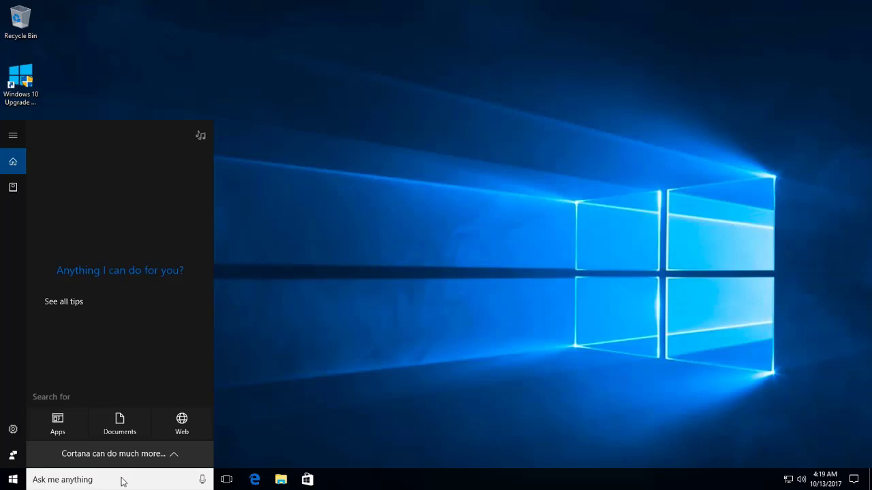
Enable the Windows Subsystem for Linux (Beta) feature through Control Panel's Programs settings and apply the change
text(prog)
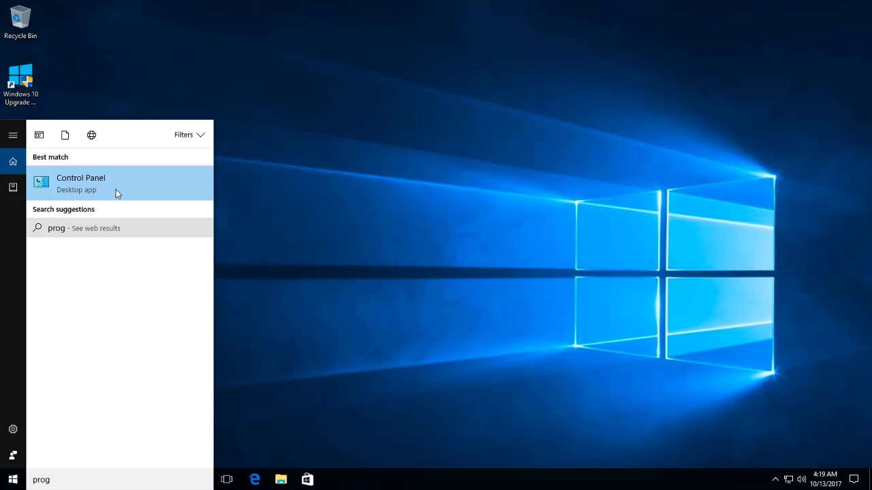
click(177, 197)
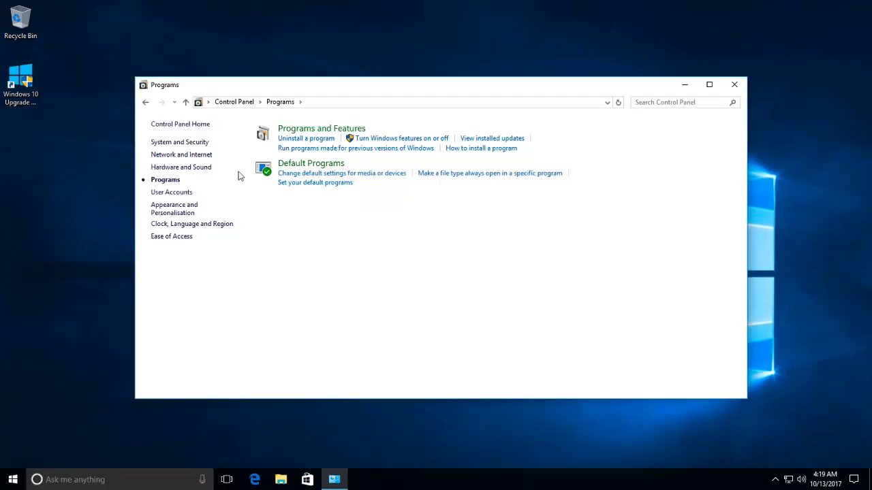
click(381, 139)
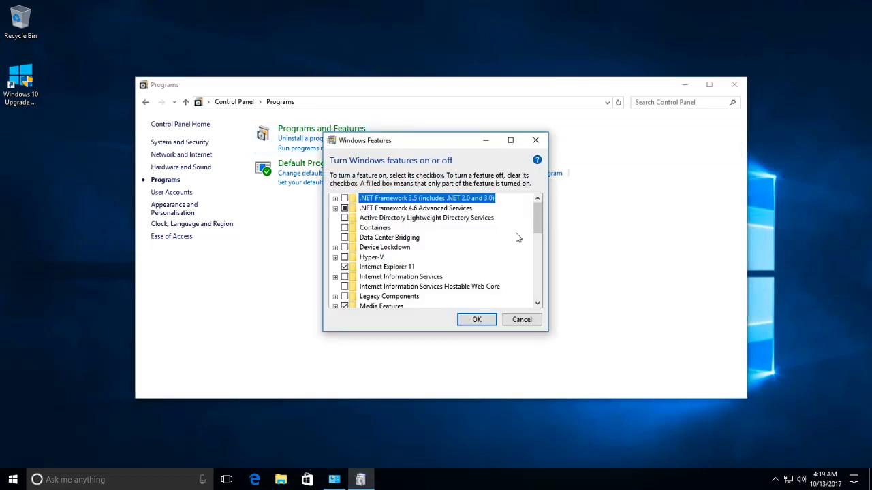
drag(536, 225, 527, 286)
click(345, 298)
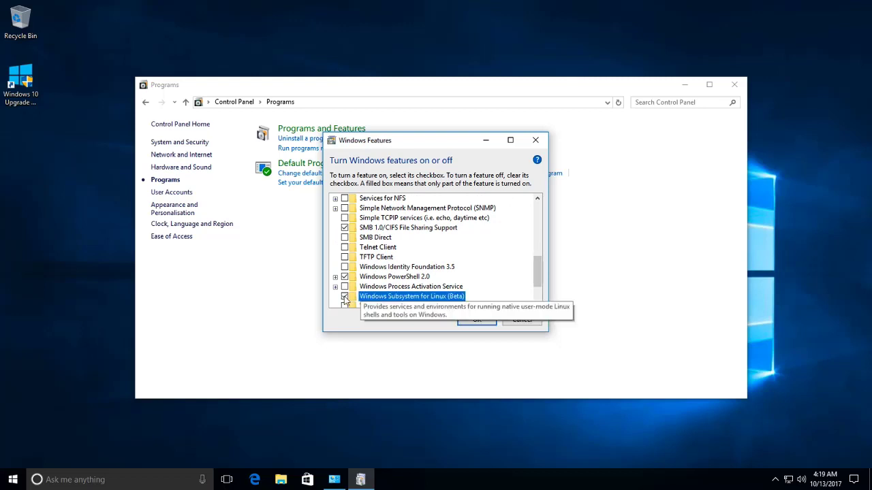
click(478, 323)
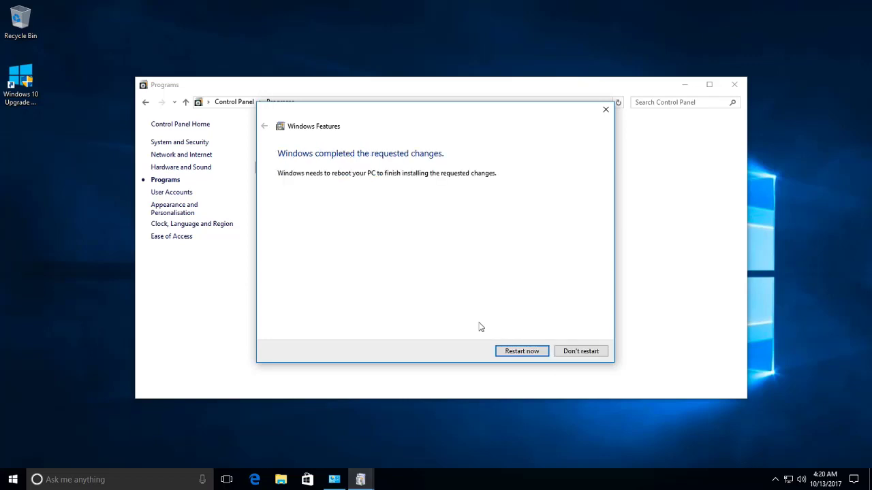
Restart the PC to finish installing the Windows feature, and sign in again with the account password
click(508, 350)
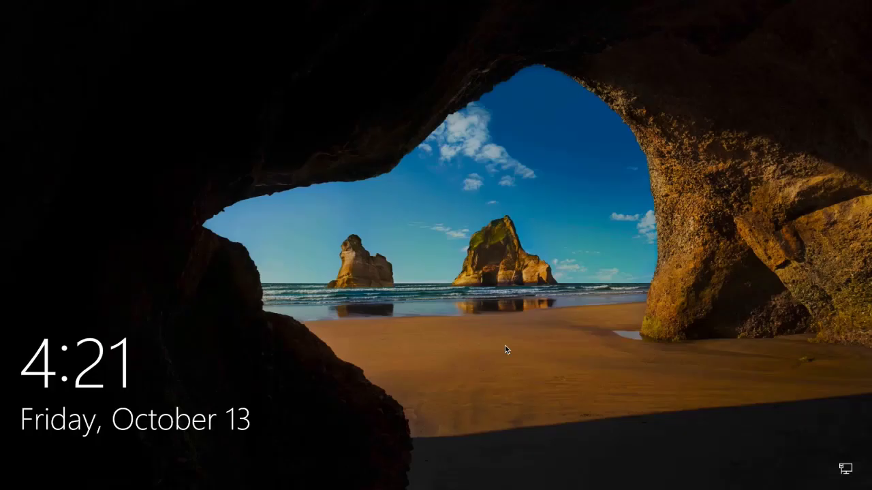
click(504, 345)
key(Return)
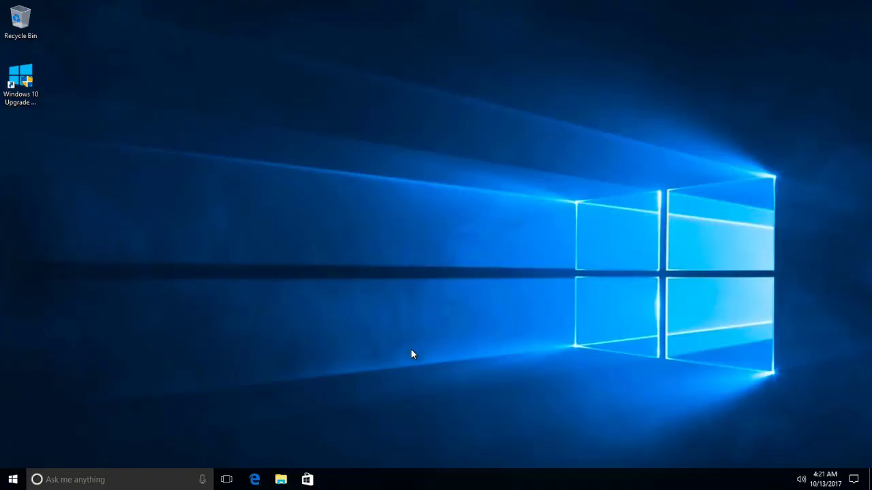
Find and run bash from the Windows search to install Bash on Ubuntu
click(164, 480)
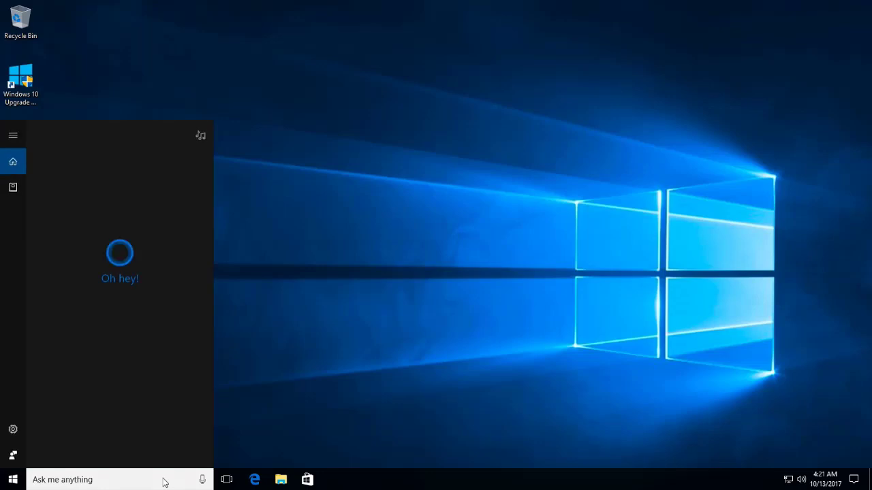
text(bash)
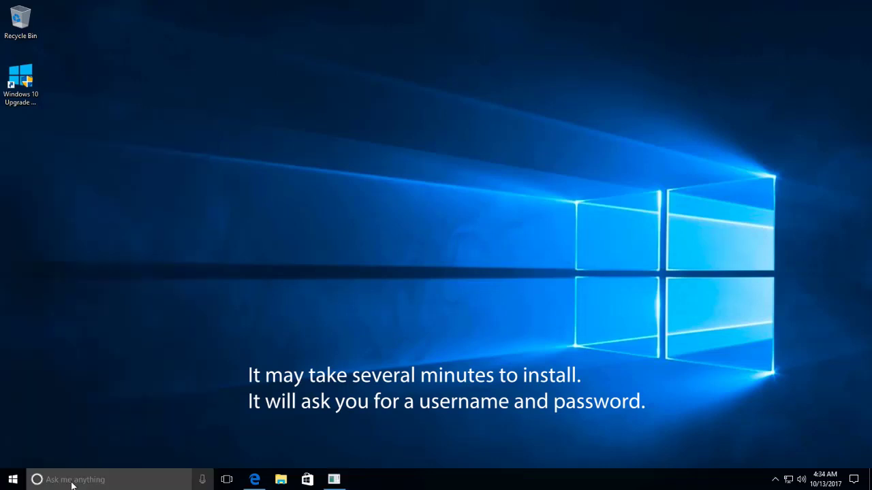
Open Bash on Ubuntu on Windows and maximize its terminal window
click(72, 483)
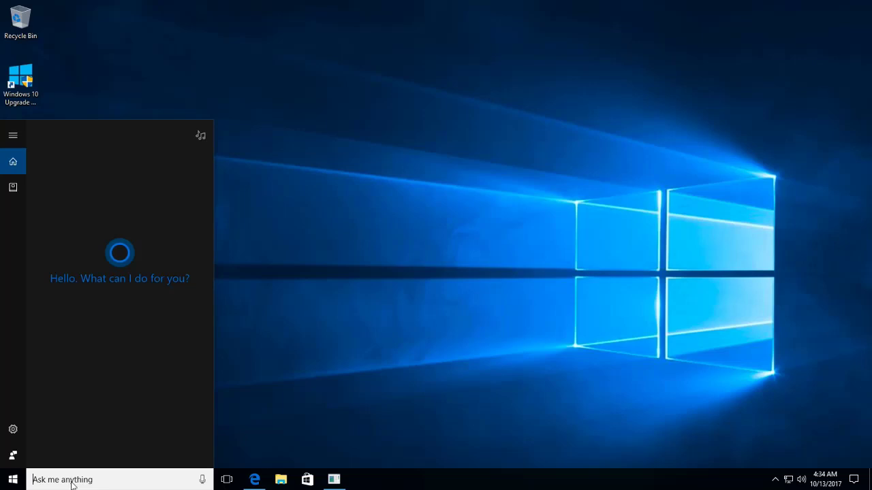
text(bash)
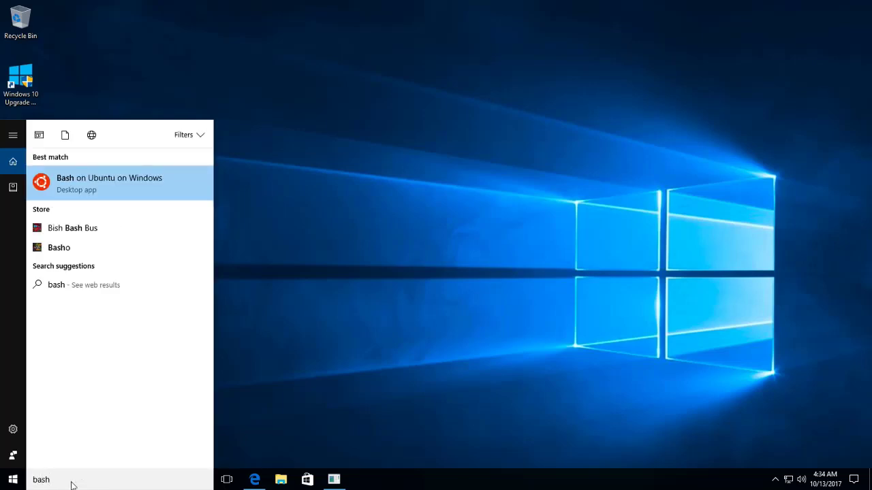
key(Return)
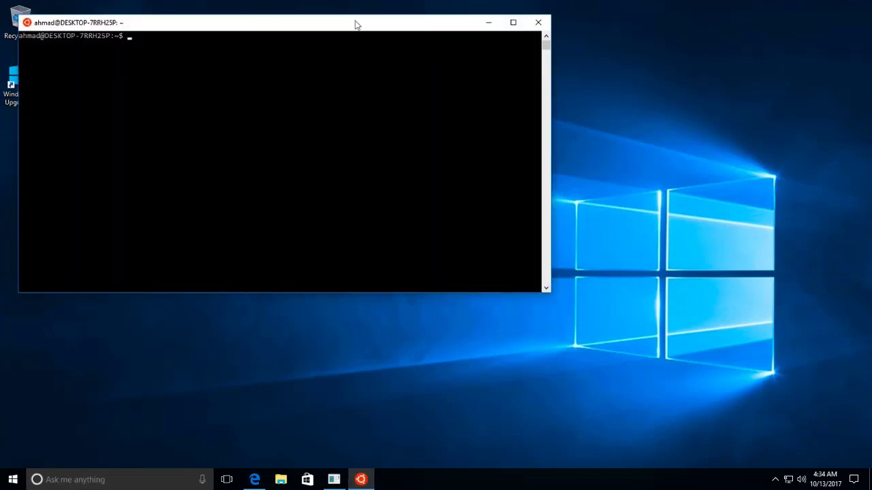
double_click(355, 24)
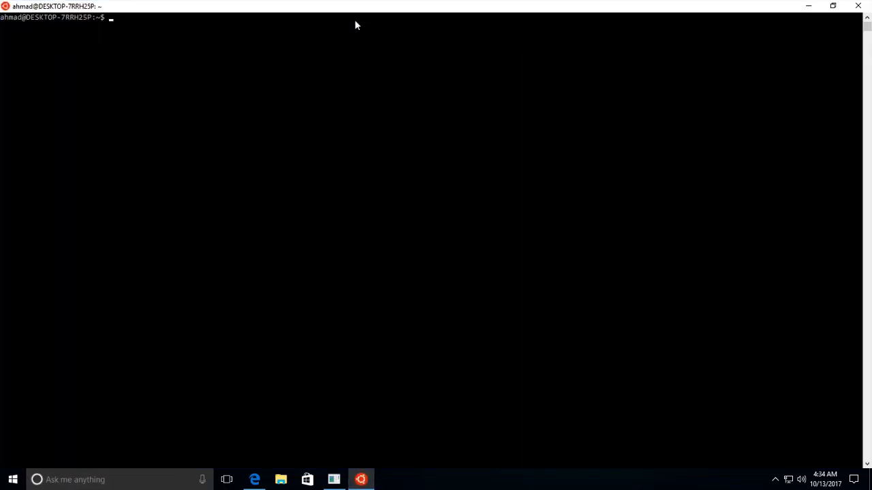
Run pwd in the Ubuntu terminal to print the working directory
text(pwd)
key(Return)
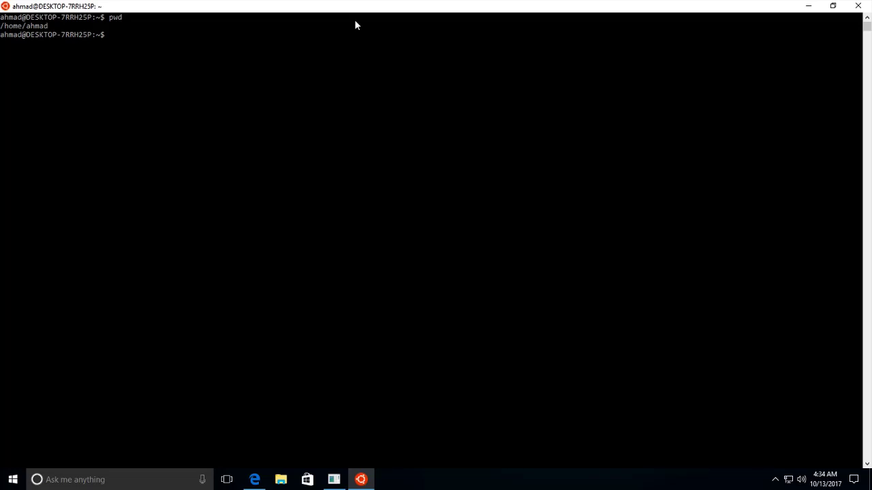
key(Return)
key(Return)
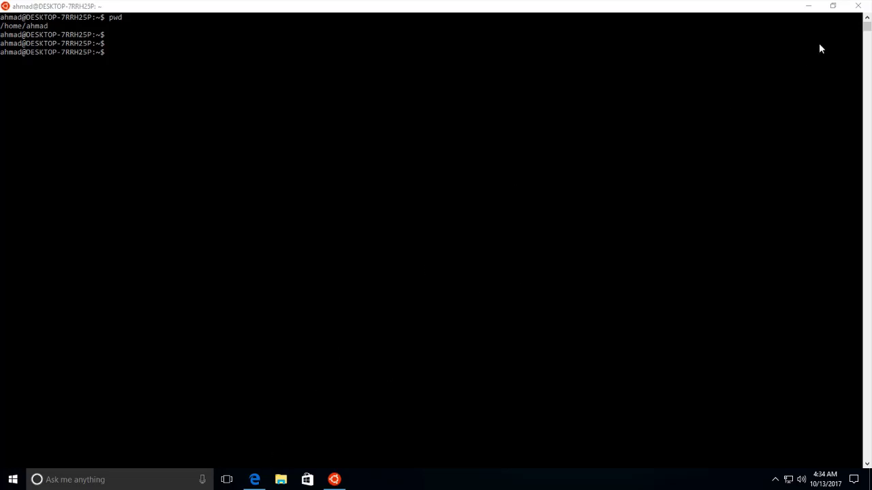
Minimize the terminal, switch to Microsoft Edge and open the Google home page from the search results
click(809, 7)
click(255, 480)
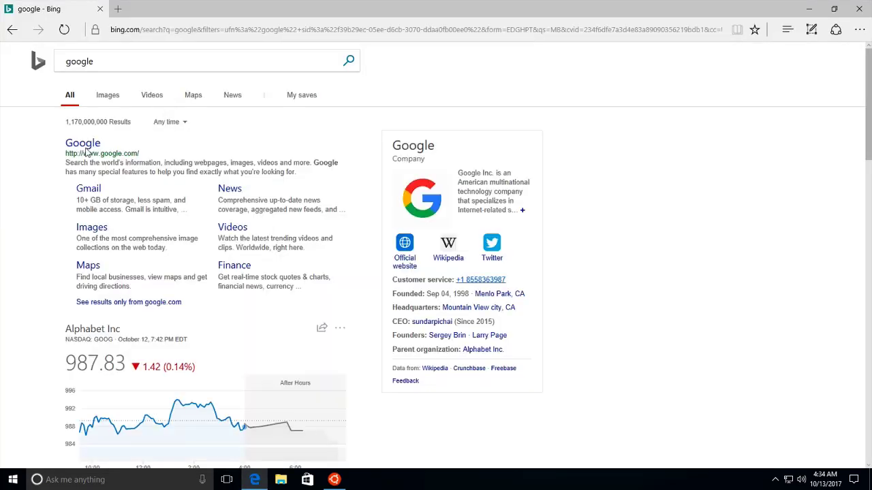
click(87, 147)
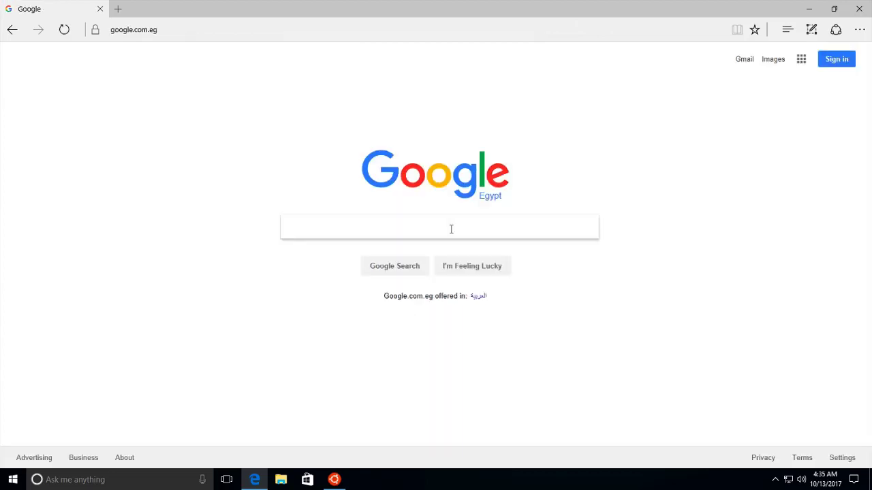
Search Google for "download cygwin" and open the Cygwin Installation page on cygwin.com
text(download )
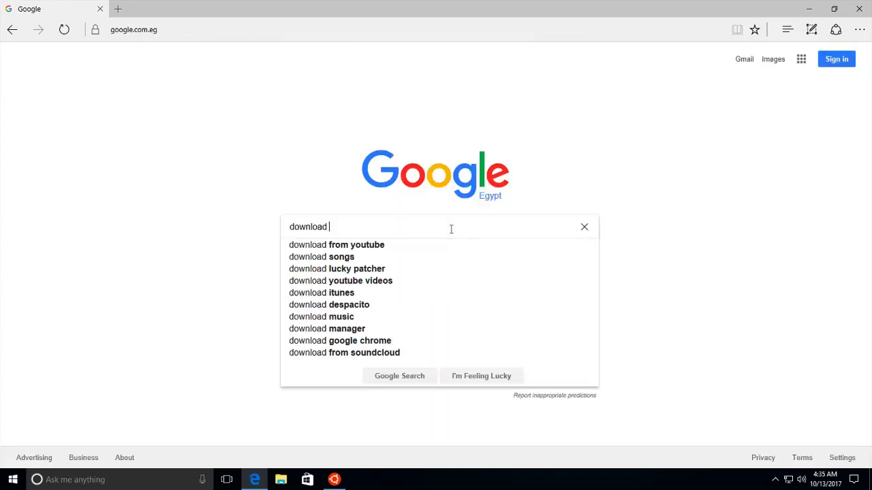
text(cygwin)
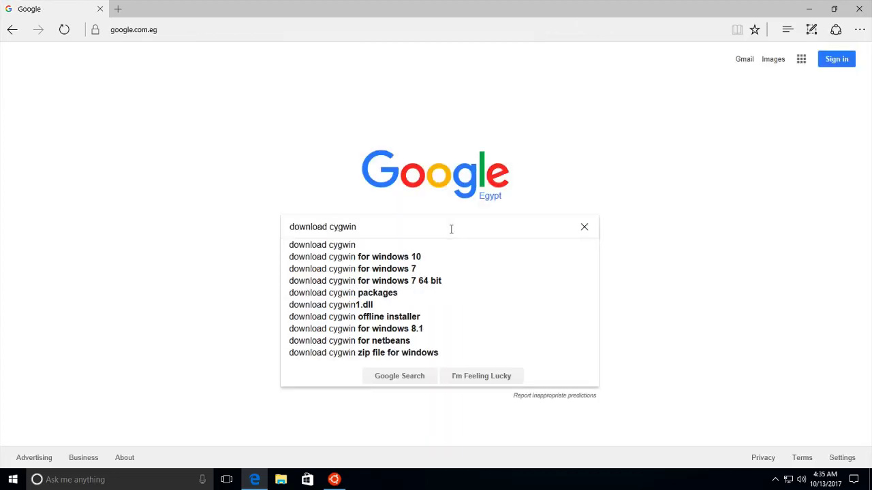
key(Return)
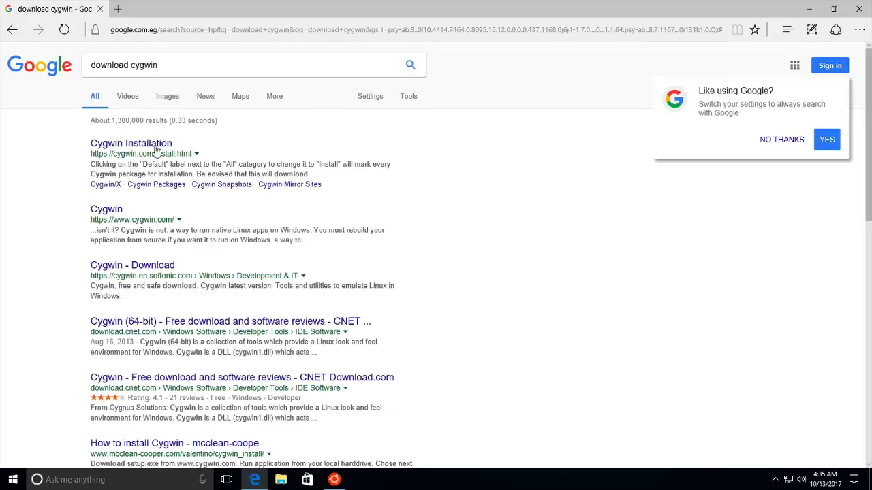
click(156, 148)
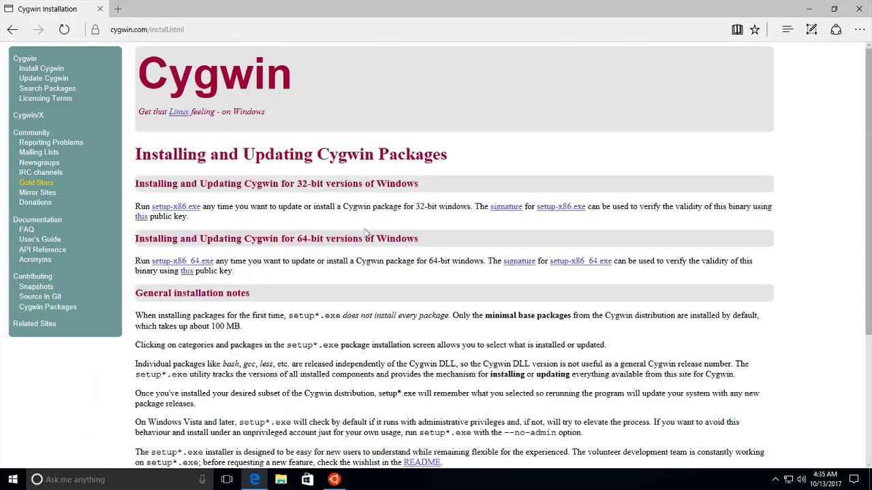
Download the 64-bit Cygwin installer setup-x86_64.exe, run it and allow it to make changes to the device
click(180, 264)
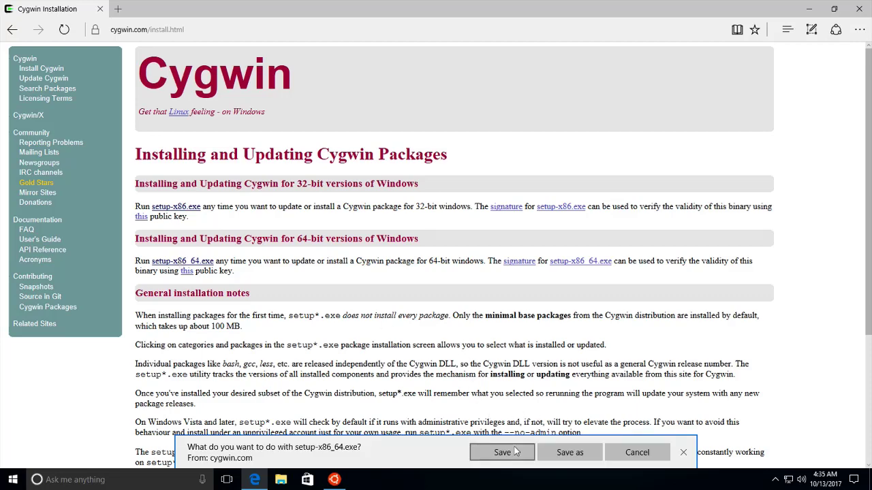
click(502, 452)
click(516, 452)
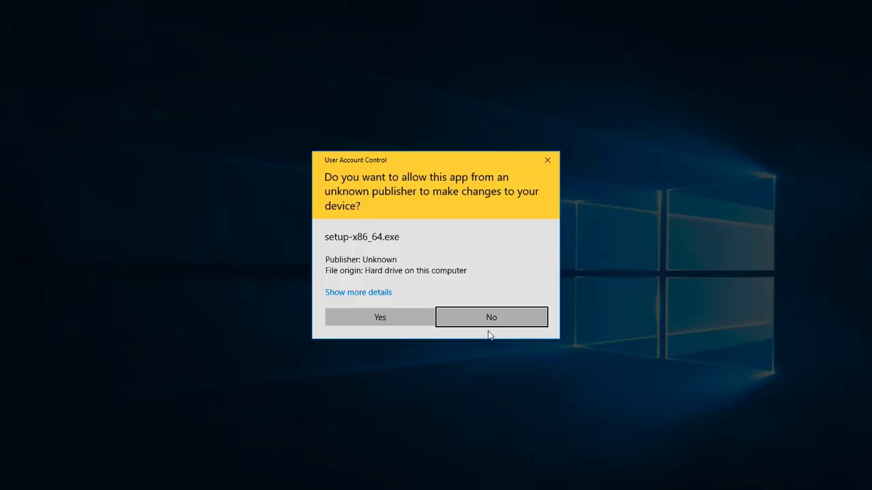
click(389, 318)
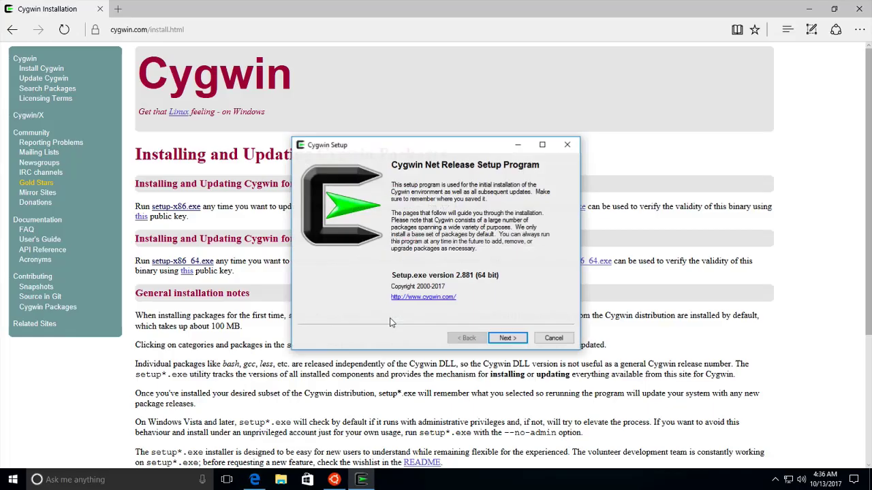
Configure Cygwin Setup to install from the Internet into C:\cygwin64 for all users over a direct connection
click(514, 339)
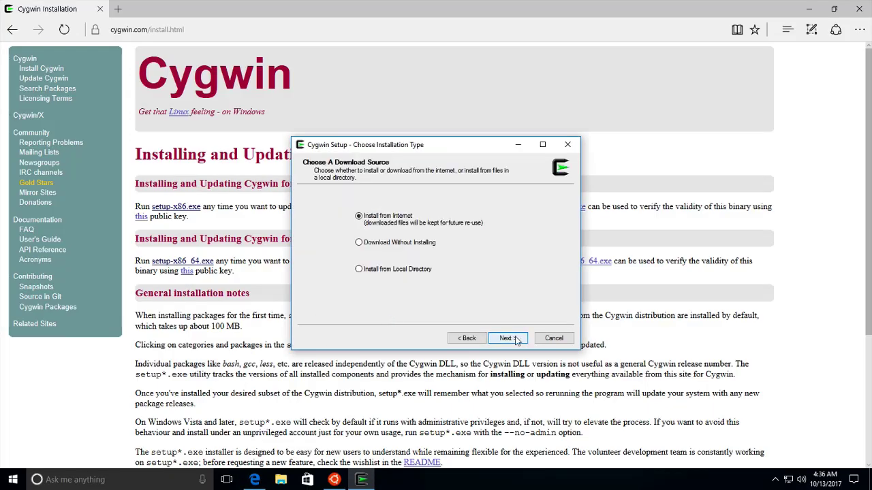
click(515, 340)
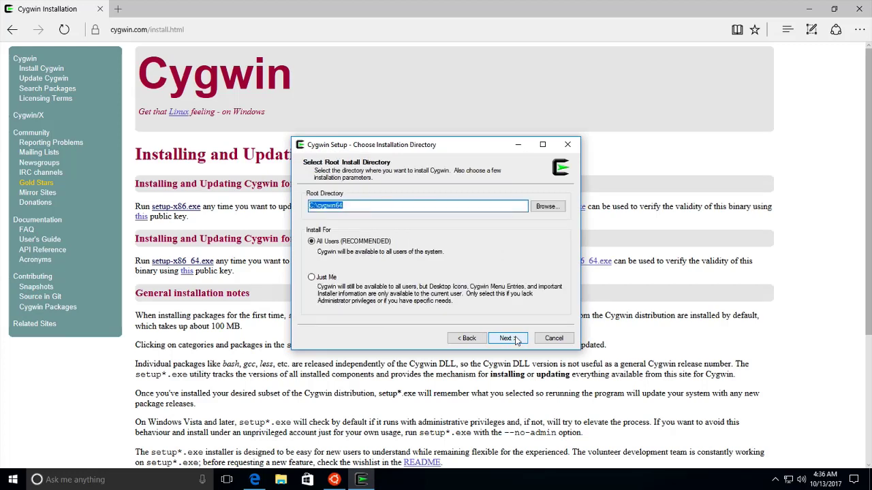
click(516, 340)
click(516, 339)
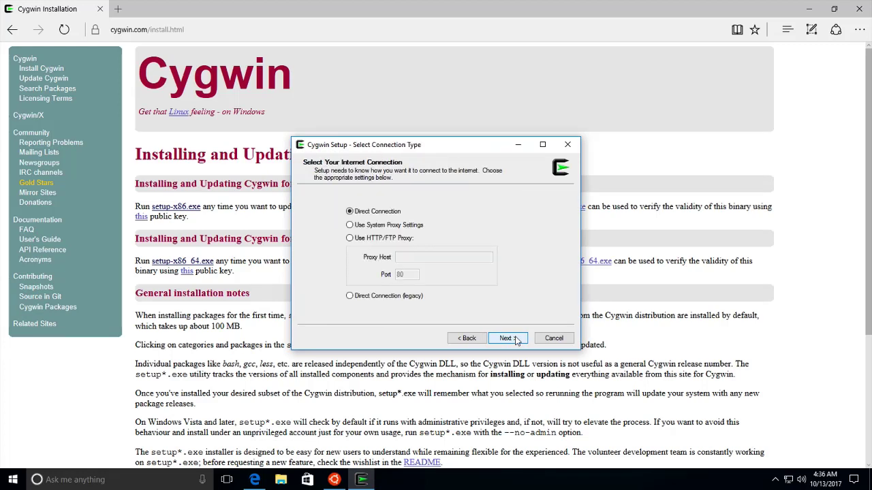
click(516, 339)
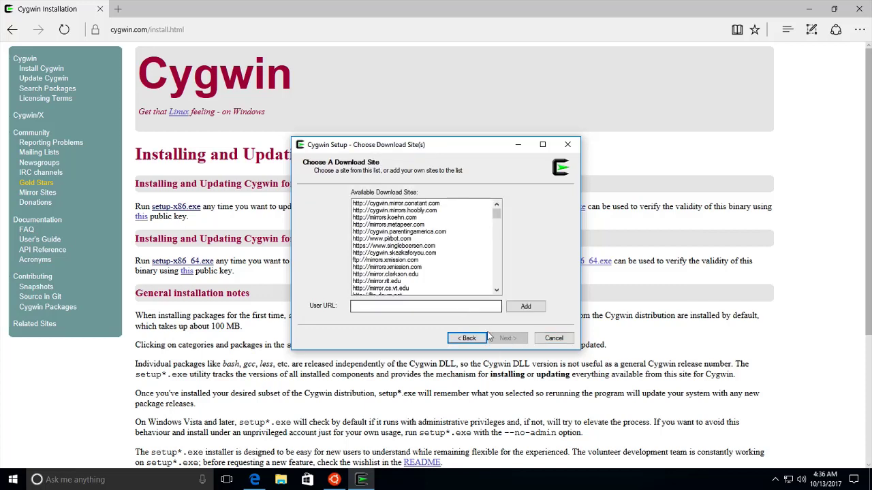
click(419, 204)
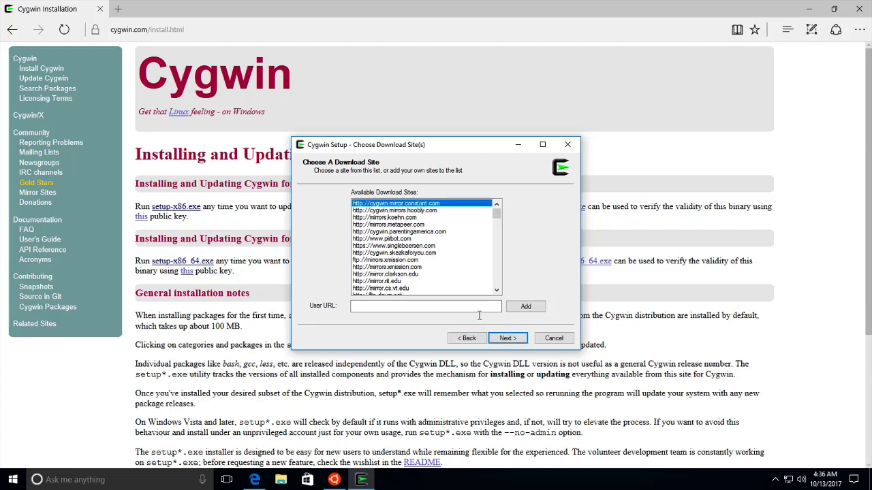
click(507, 340)
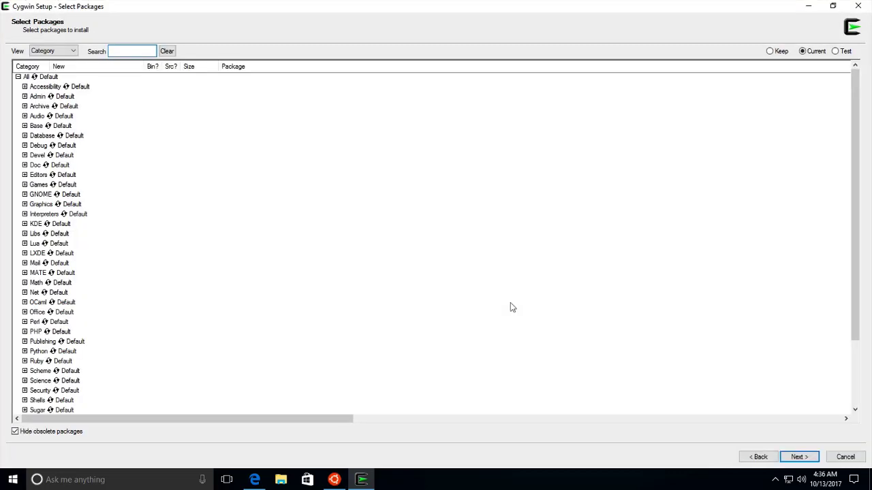
click(794, 458)
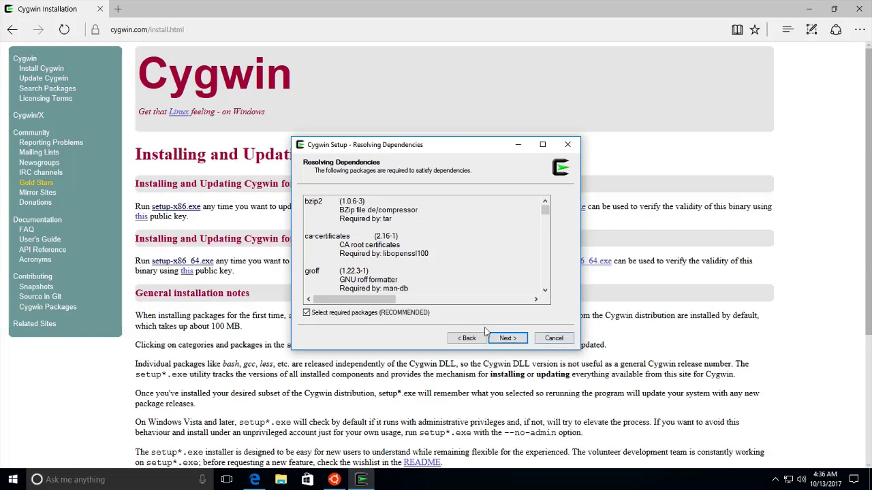
click(505, 338)
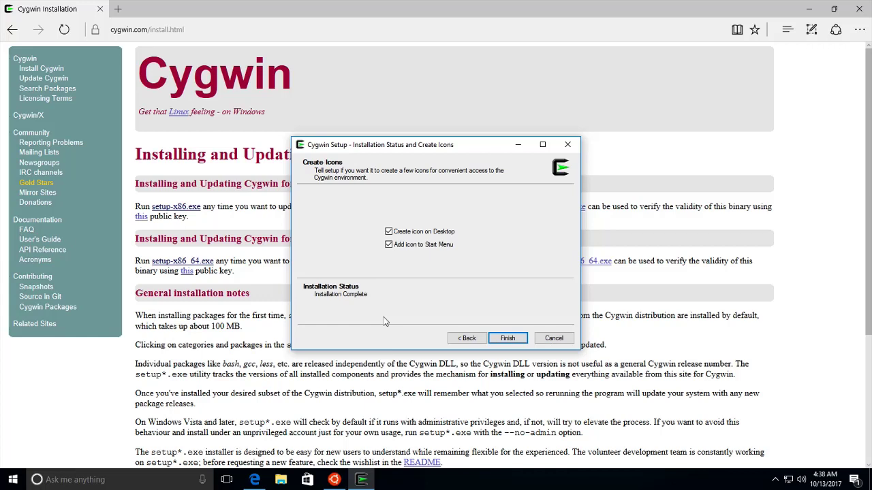
click(510, 339)
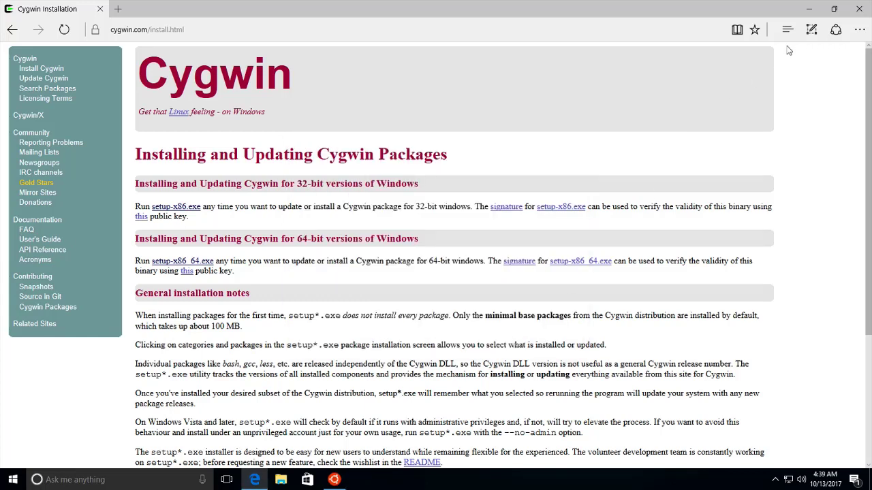
Minimize the browser, launch Cygwin64 Terminal from the desktop and maximize its window
click(807, 10)
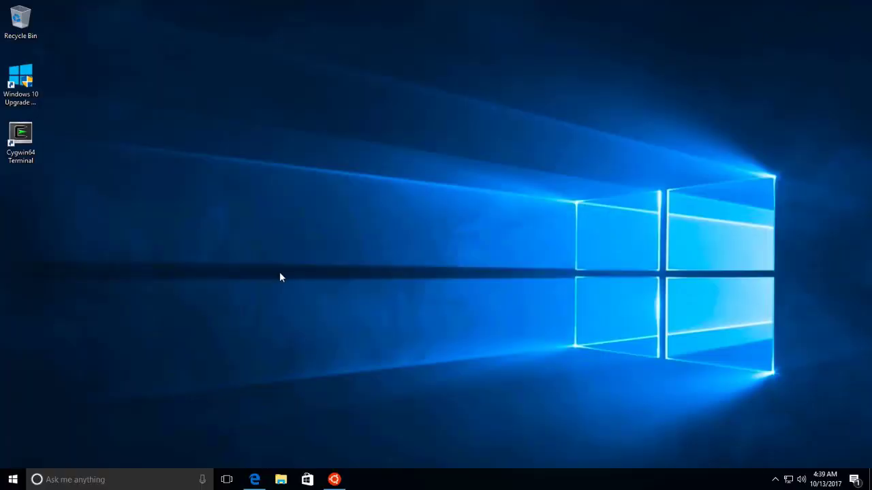
double_click(25, 141)
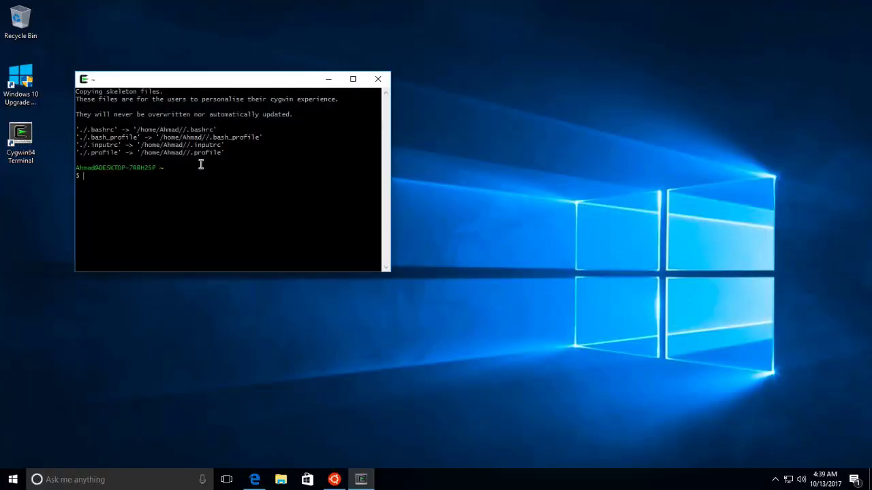
double_click(261, 79)
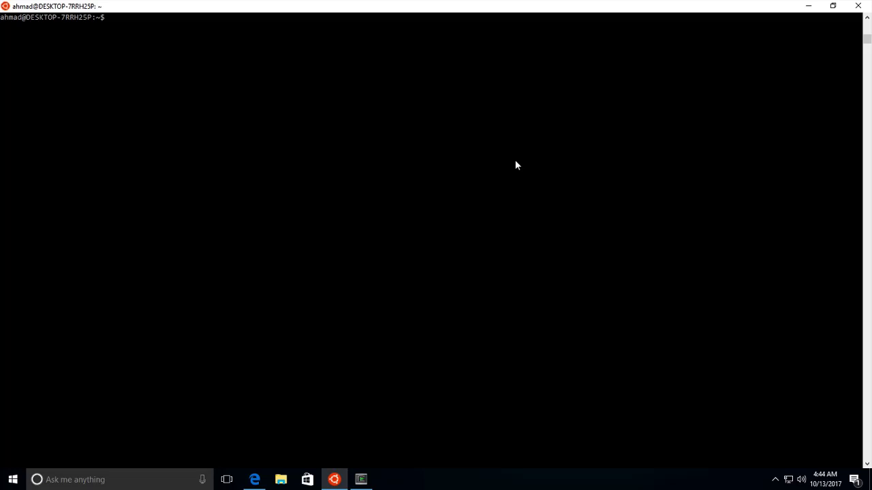
In the Ubuntu terminal, run sudo apt-get install awscli and confirm the installation with y
text(sudo apt-get install aws)
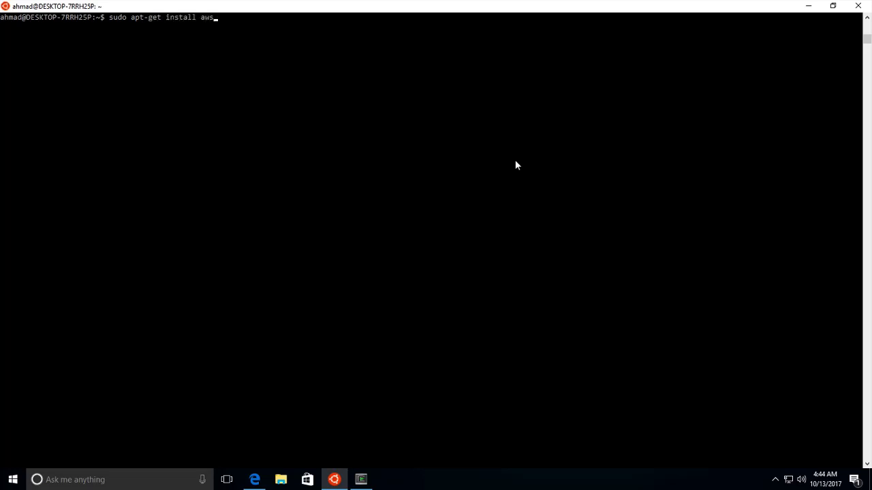
text(cli)
key(Return)
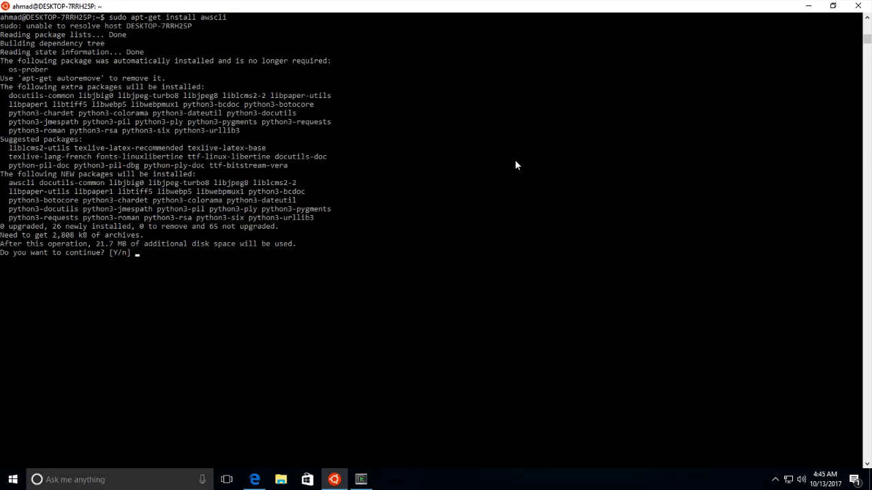
text(y)
key(Return)
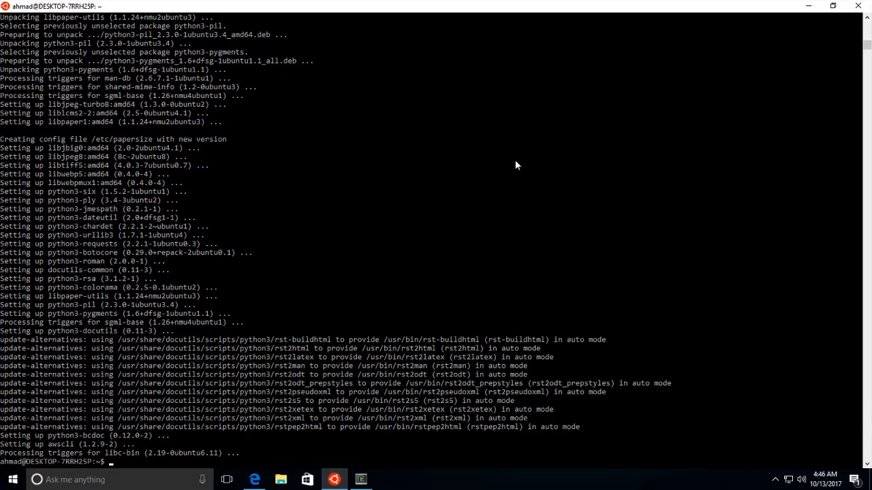
Clear the Ubuntu terminal and run aws to check the installed command
key(ctrl+l)
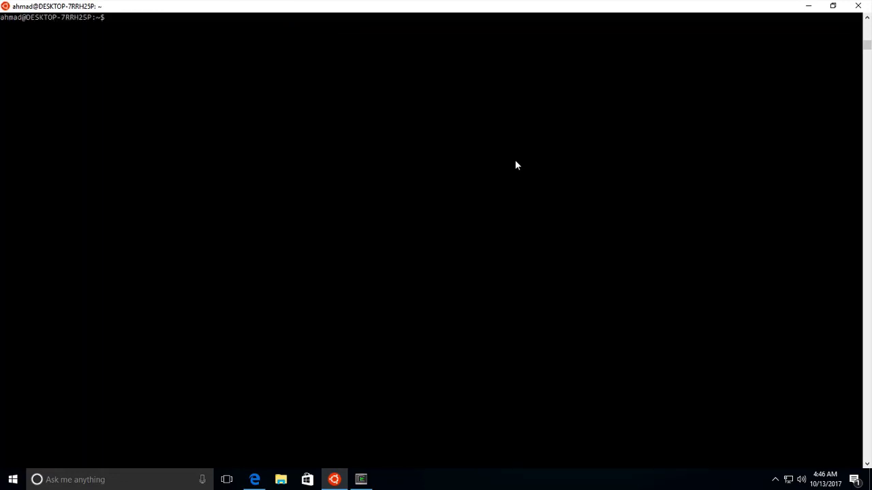
text(aws)
key(Return)
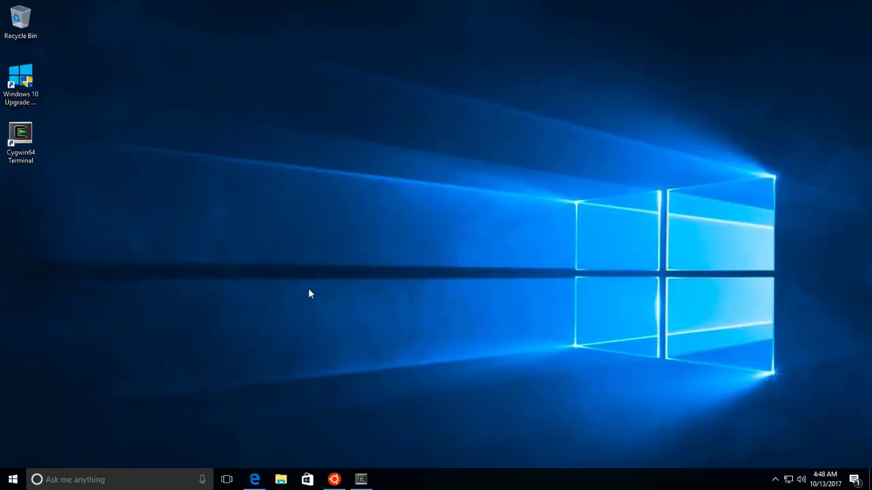
Run setup-x86_64 from the Downloads folder, allow its changes and proceed to the package selection page
key(super+e)
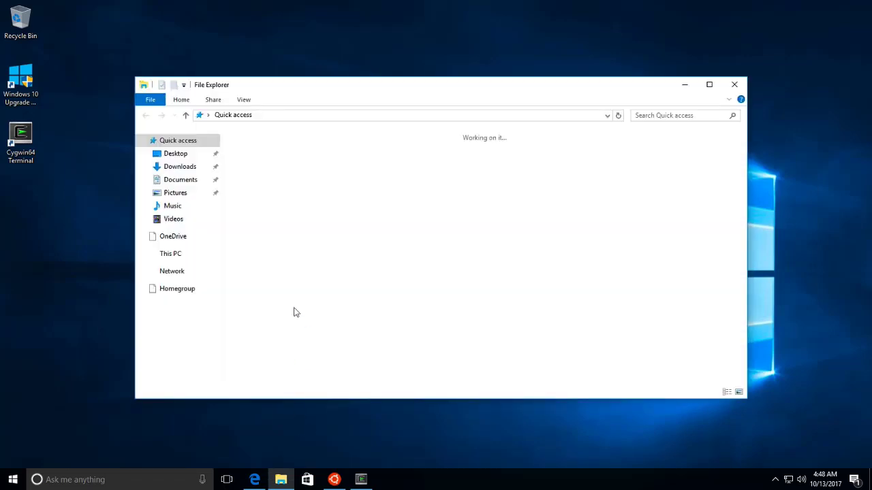
click(181, 169)
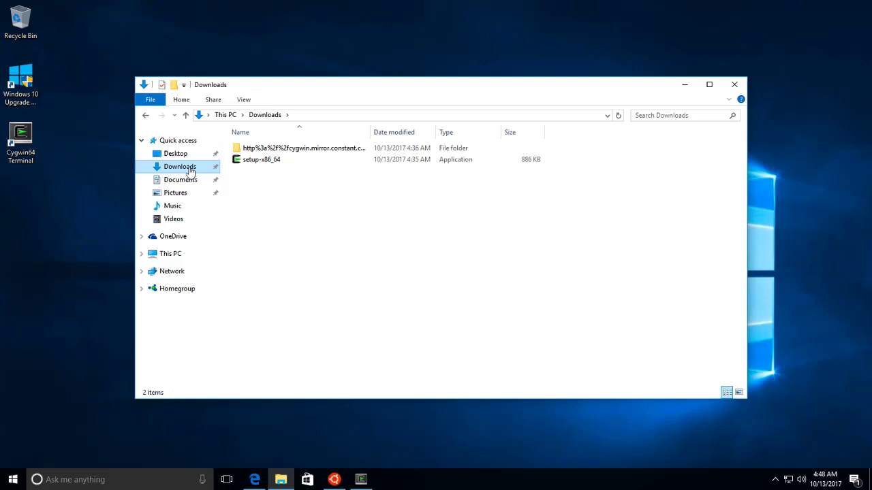
click(253, 160)
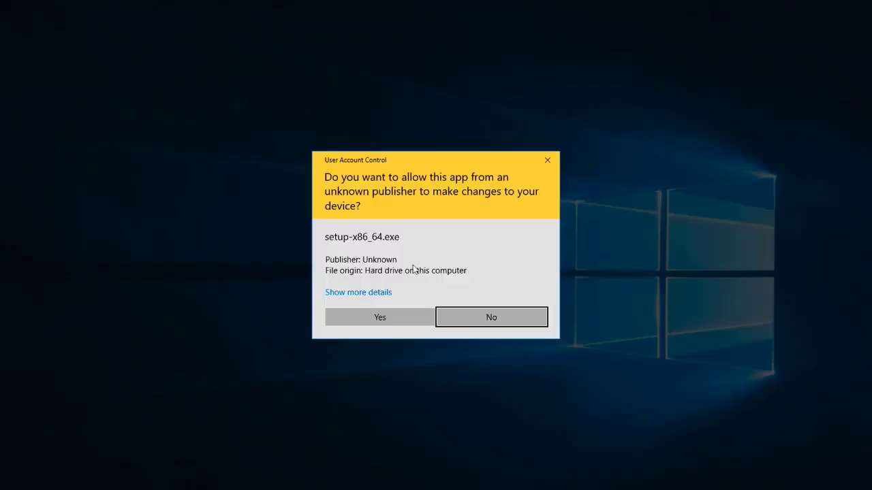
click(409, 315)
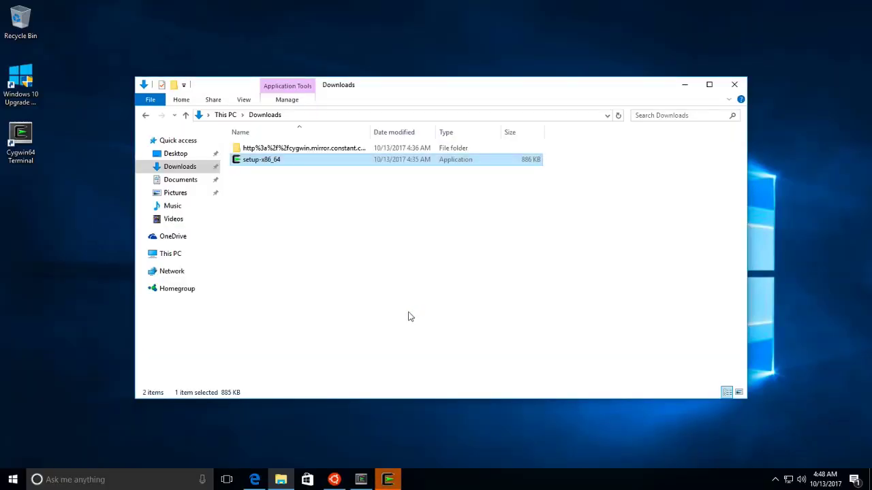
click(506, 339)
click(506, 339)
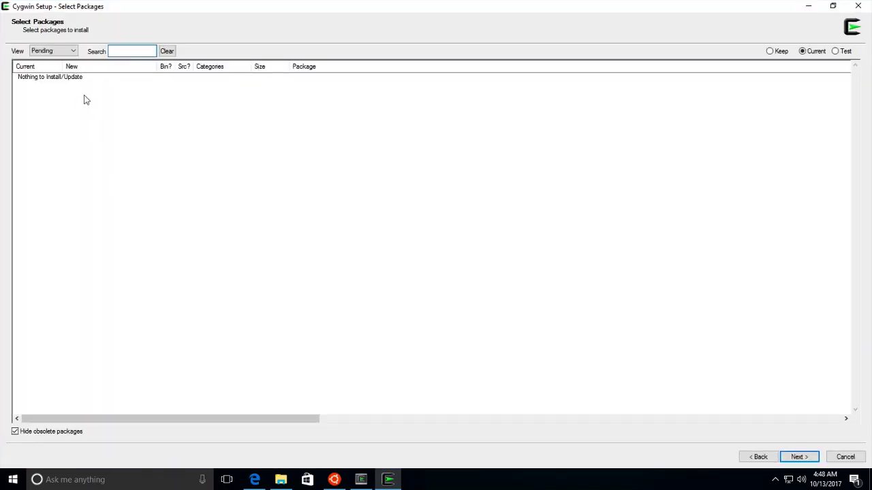
Show the full package list, search for pip, mark python2-pip for installation and complete Cygwin Setup
click(74, 51)
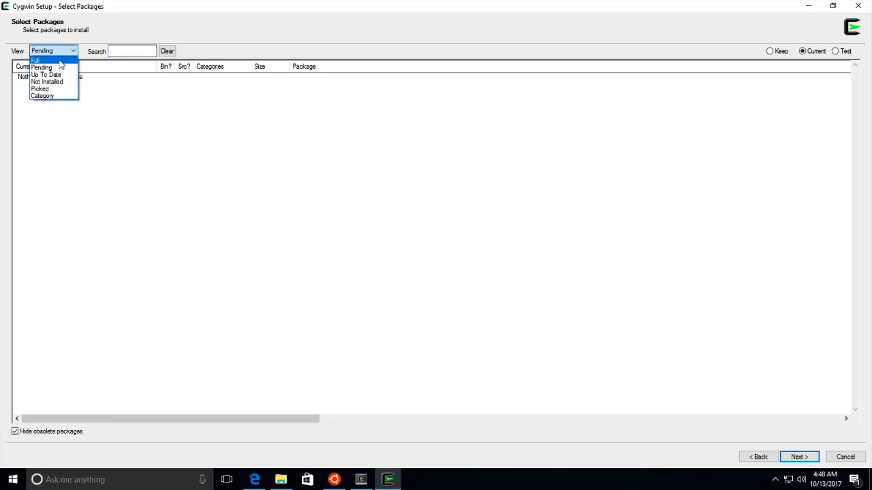
click(61, 61)
click(117, 51)
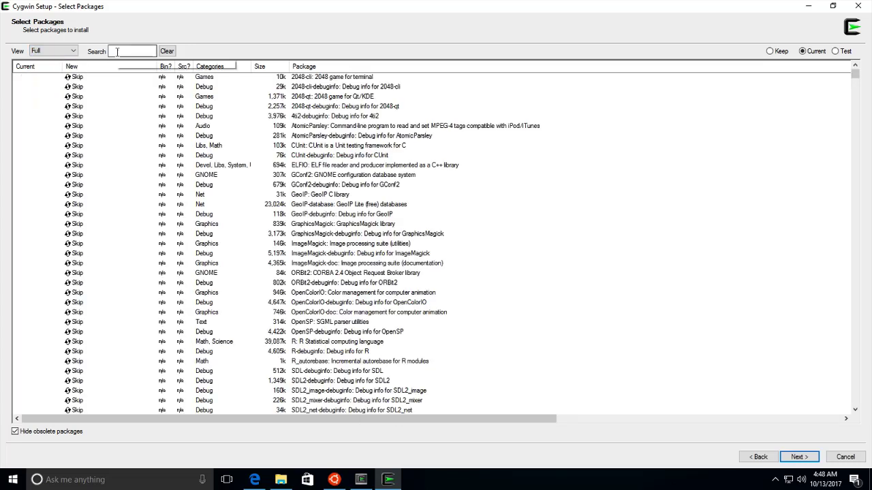
text(pip)
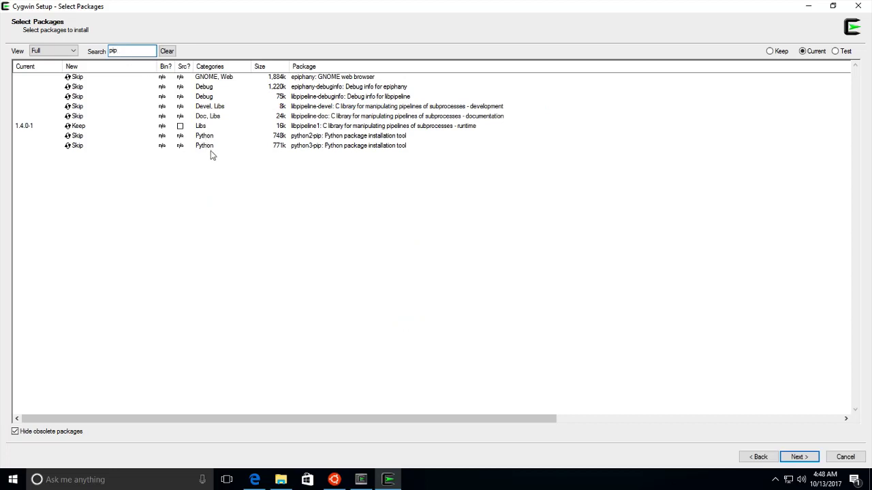
click(76, 137)
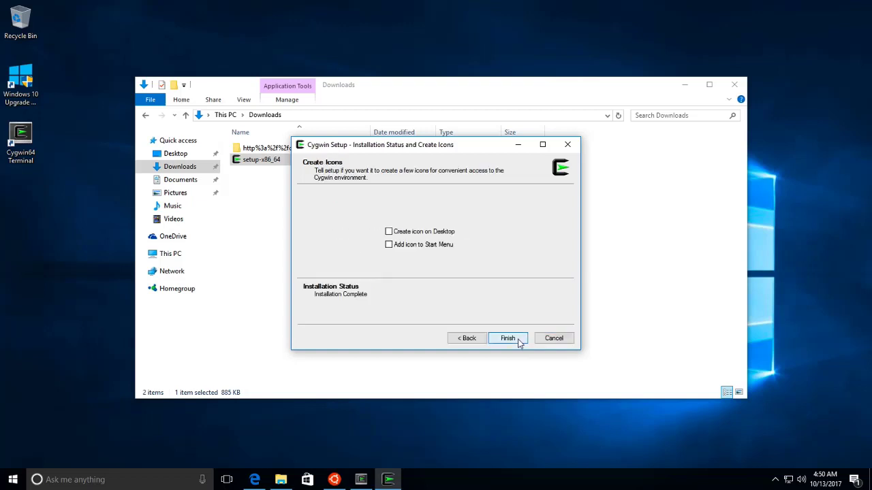
click(508, 339)
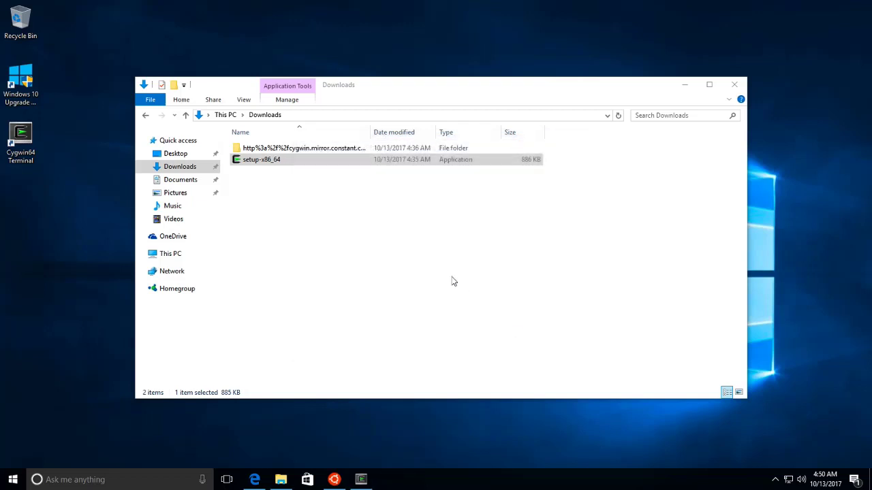
Switch to the Cygwin terminal and run pip2 to check that it is available
click(359, 479)
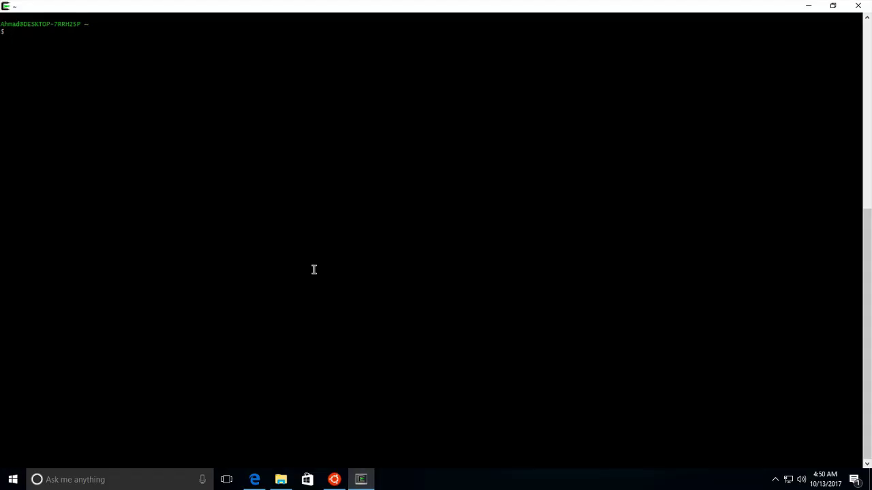
text(pip2)
key(Return)
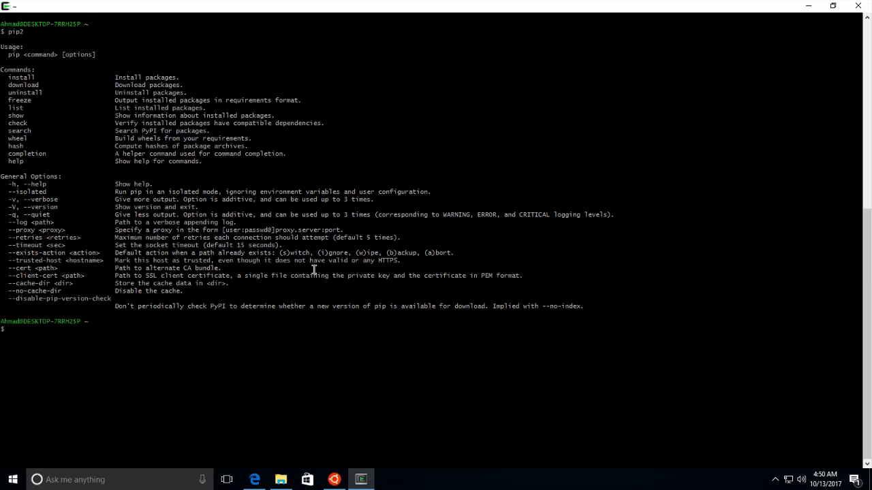
Clear the Cygwin terminal and install the AWS CLI with pip2 install awscli
key(ctrl+l)
text(pip2 )
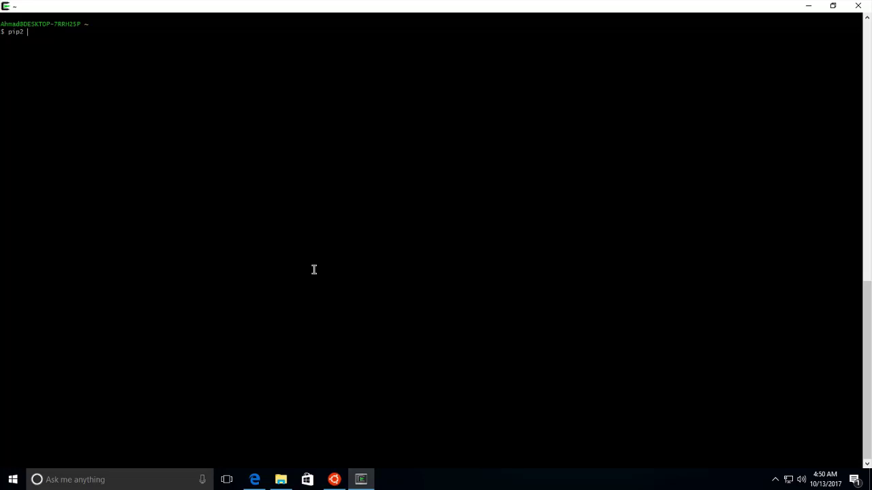
text(install as)
text(scli)
key(Return)
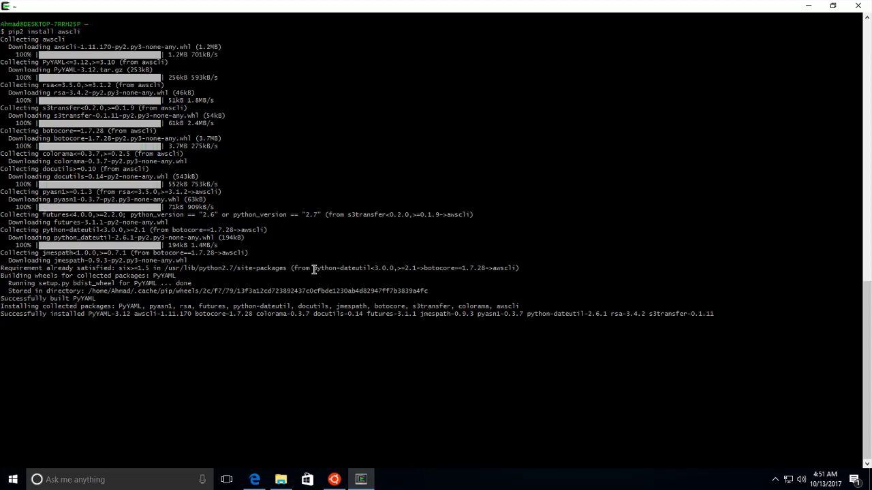
Run aws in the Cygwin terminal to check that the AWS CLI is available
text(aws)
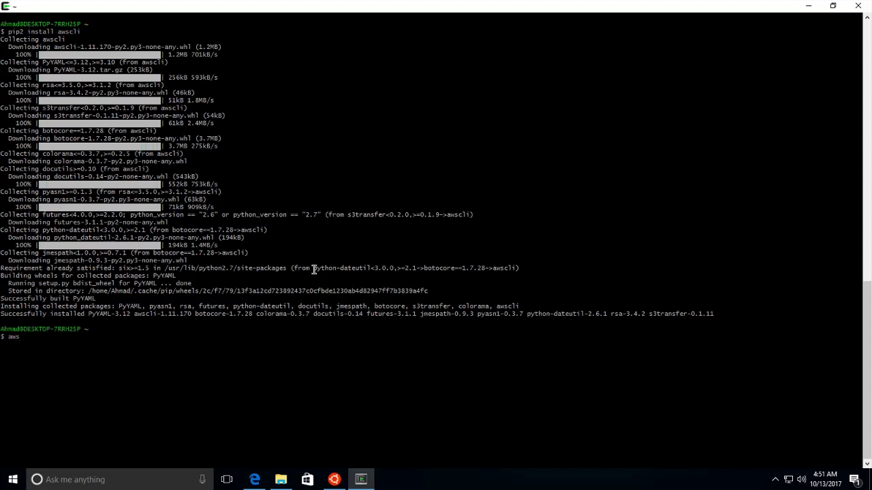
key(Return)
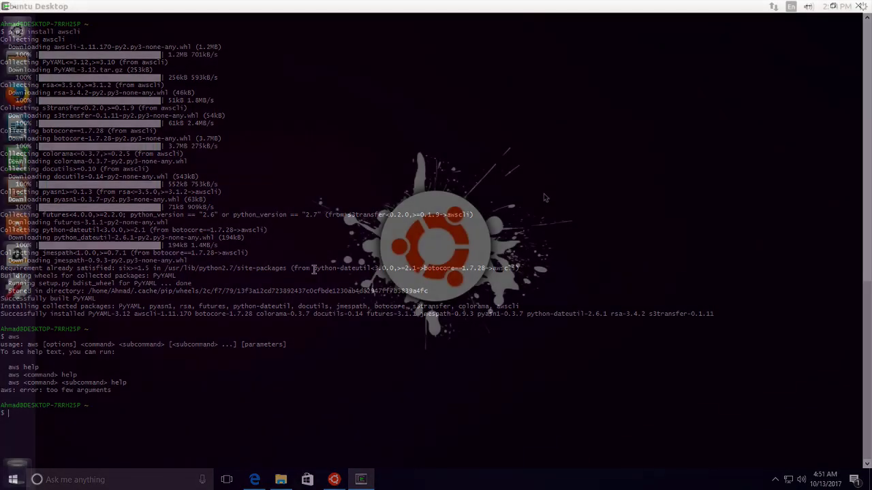
Open a terminal from the Ubuntu desktop and install the AWS CLI with sudo apt install awscli, agreeing to continue
right_click(545, 195)
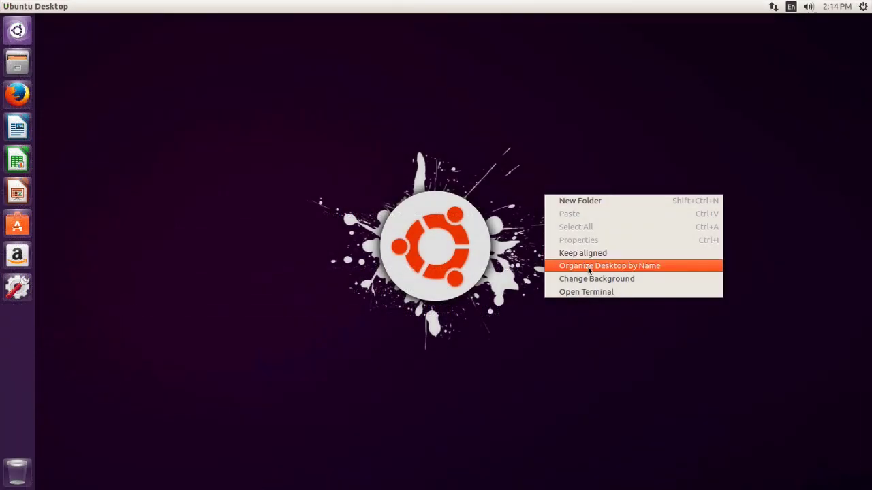
click(584, 292)
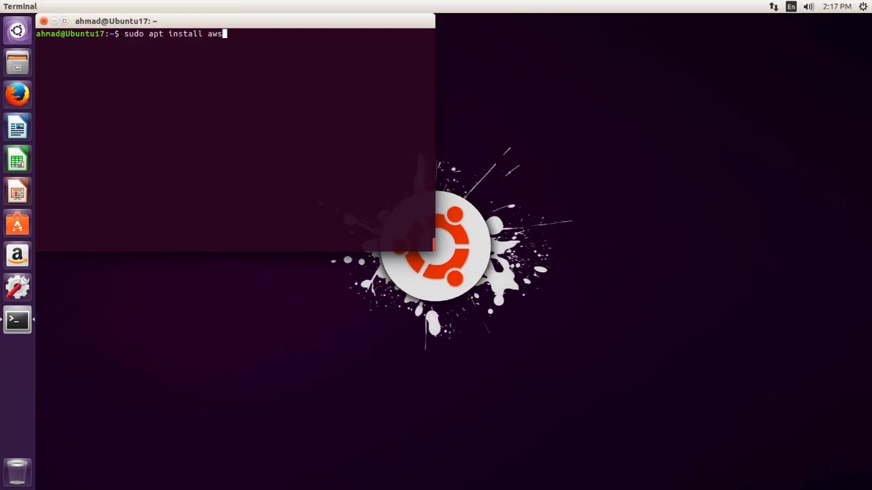
text(cli)
key(Return)
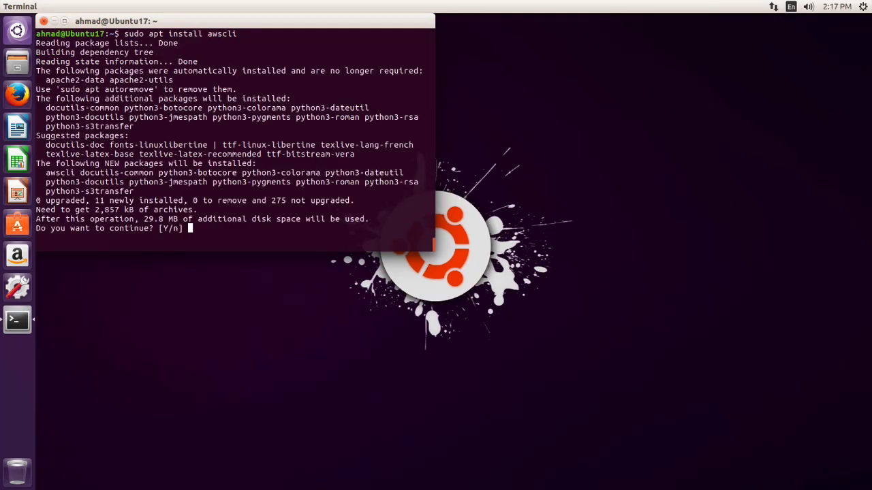
text(Y)
key(Return)
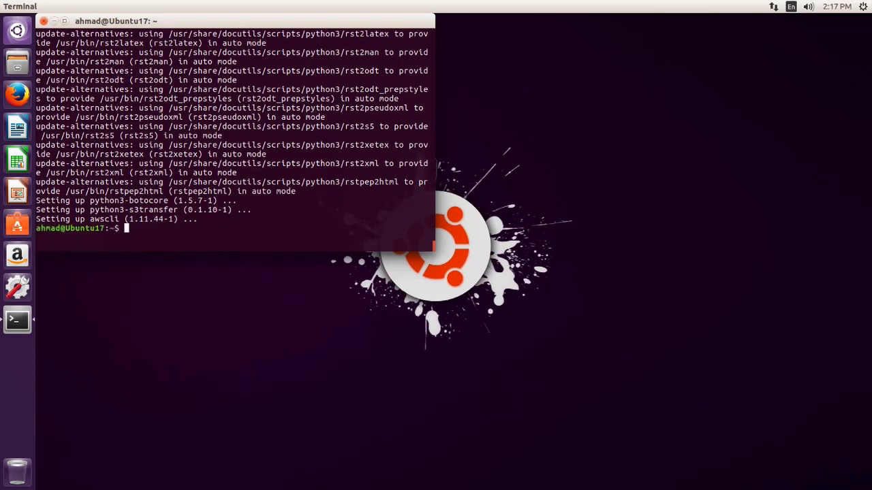
Clear the Ubuntu terminal and run aws to check the AWS CLI installation
key(ctrl+l)
text(aws)
key(Return)
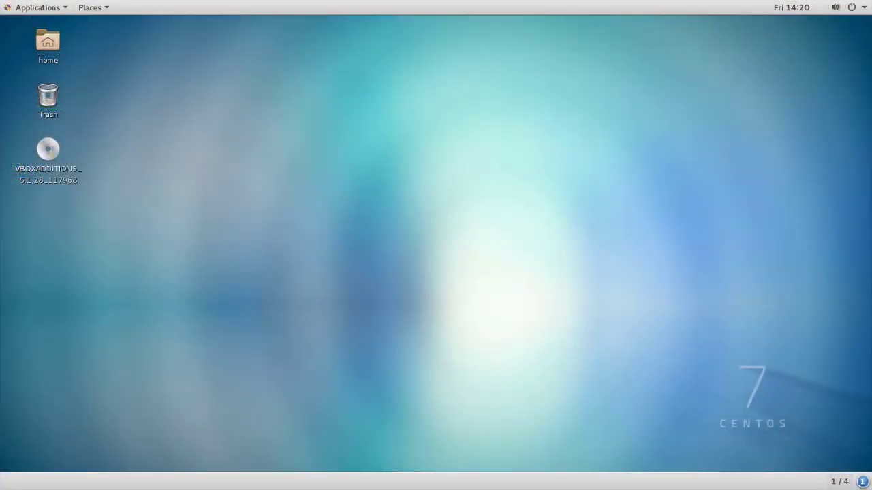
Open a terminal from the CentOS desktop, run pip to check whether it is available, and clear the terminal
right_click(421, 250)
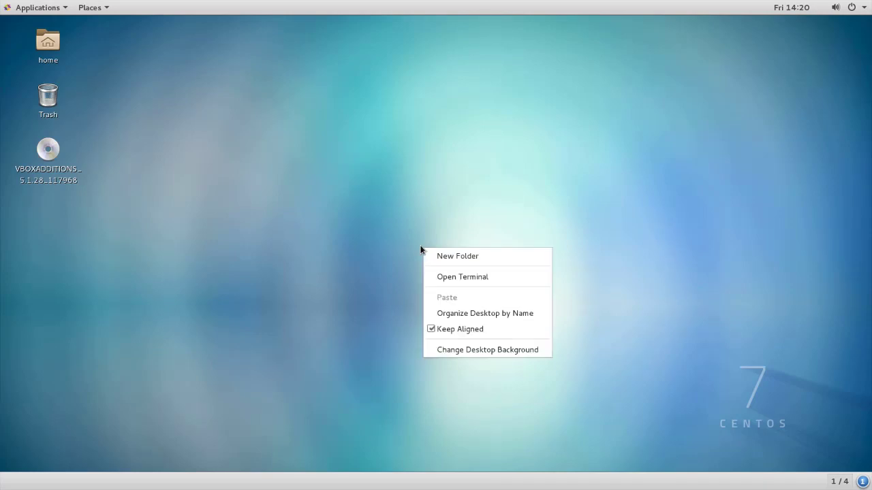
click(444, 276)
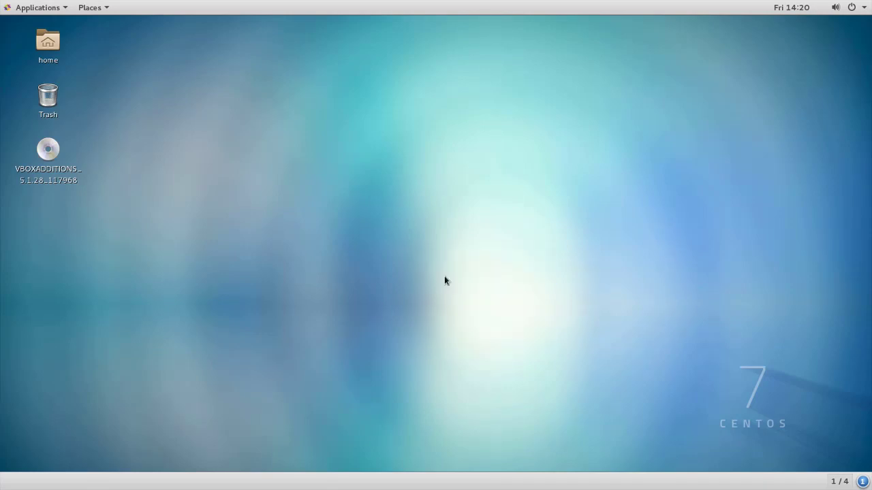
text(pip)
key(Return)
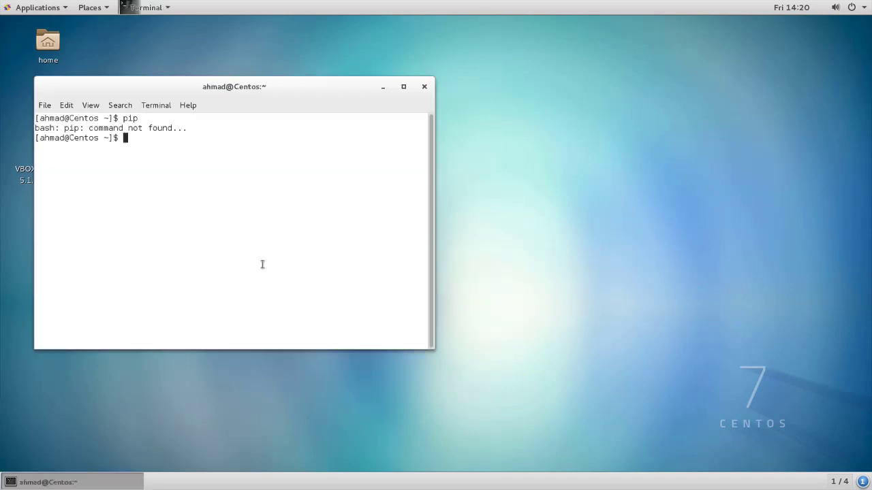
key(ctrl+l)
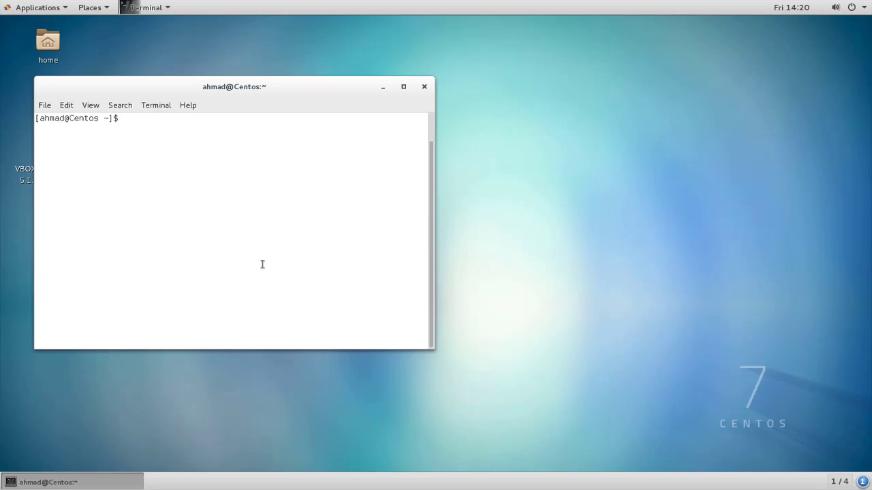